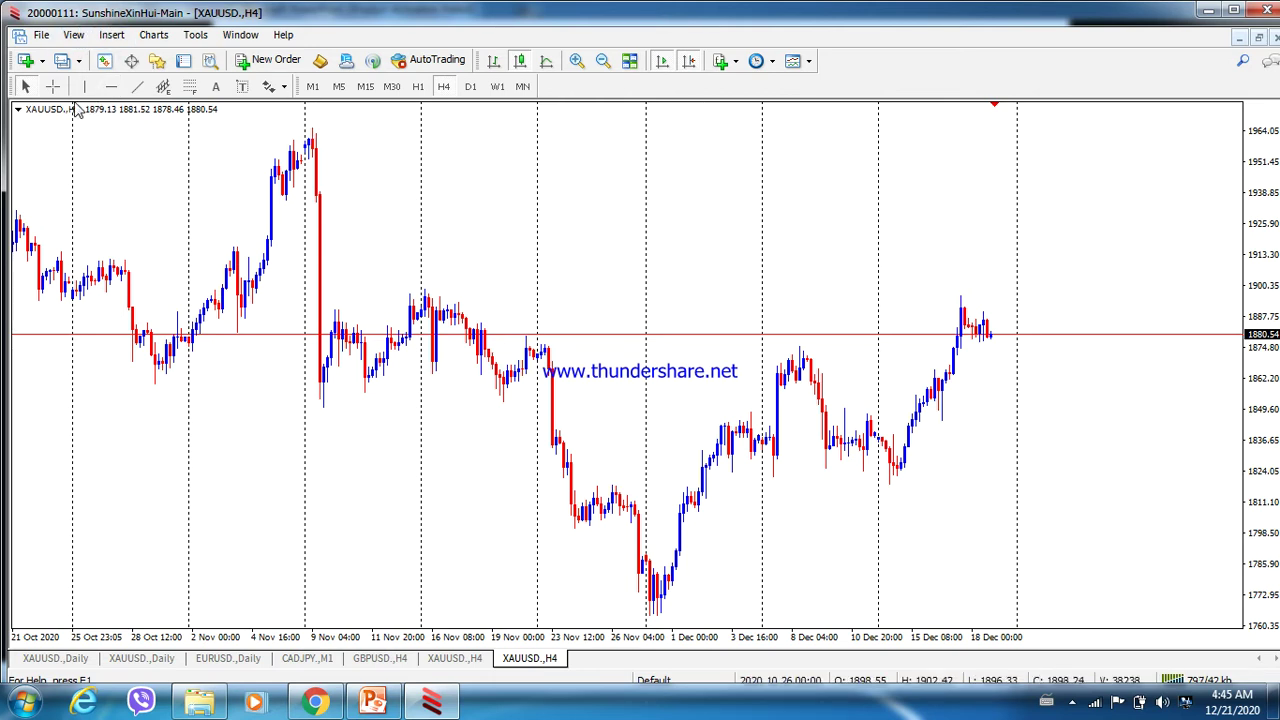
Start a Moving Average indicator for the XAUUSD H4 chart with period 5 and the Smoothed method
left_click(109, 36)
mouse_move(143, 61)
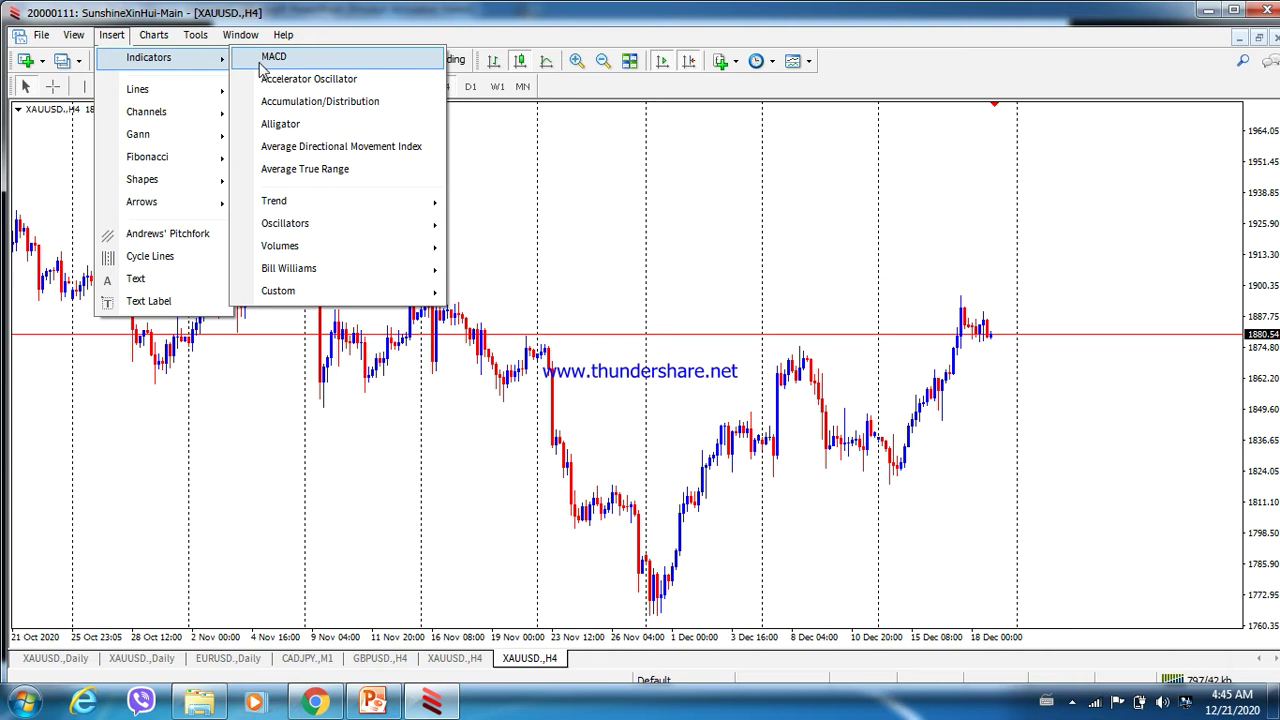
mouse_move(280, 203)
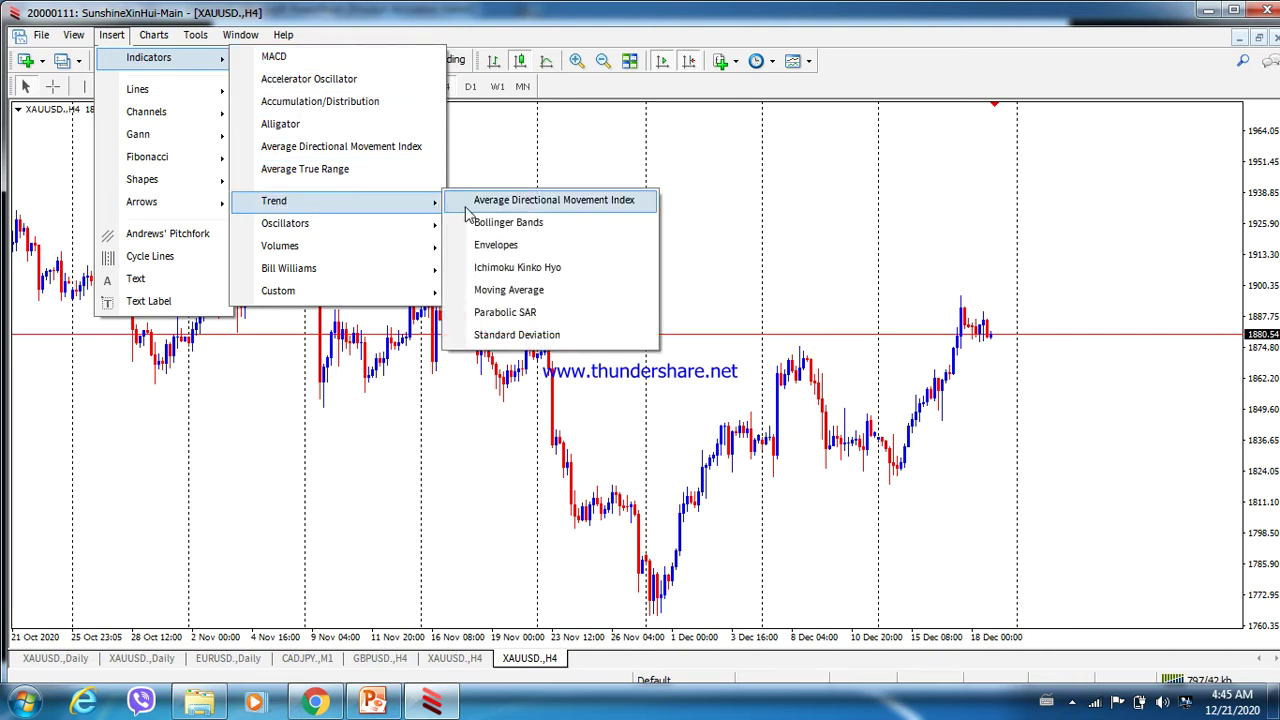
left_click(577, 300)
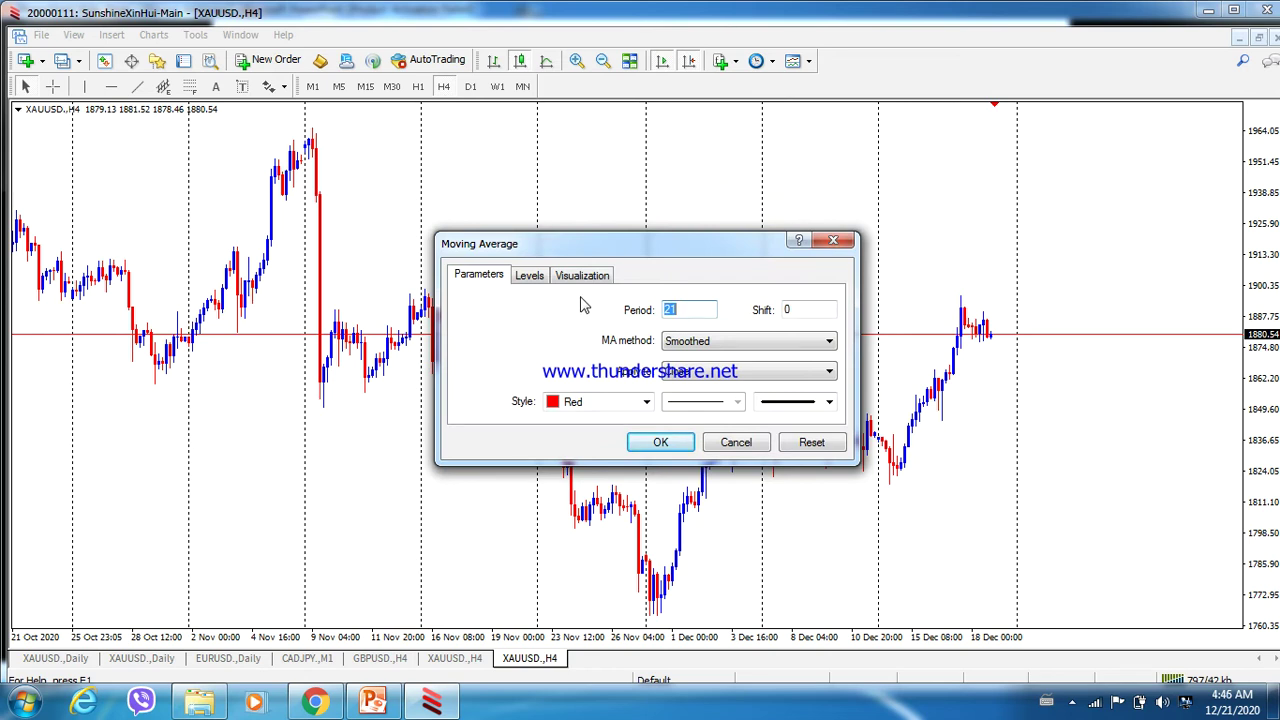
left_click_drag(662, 252, 668, 200)
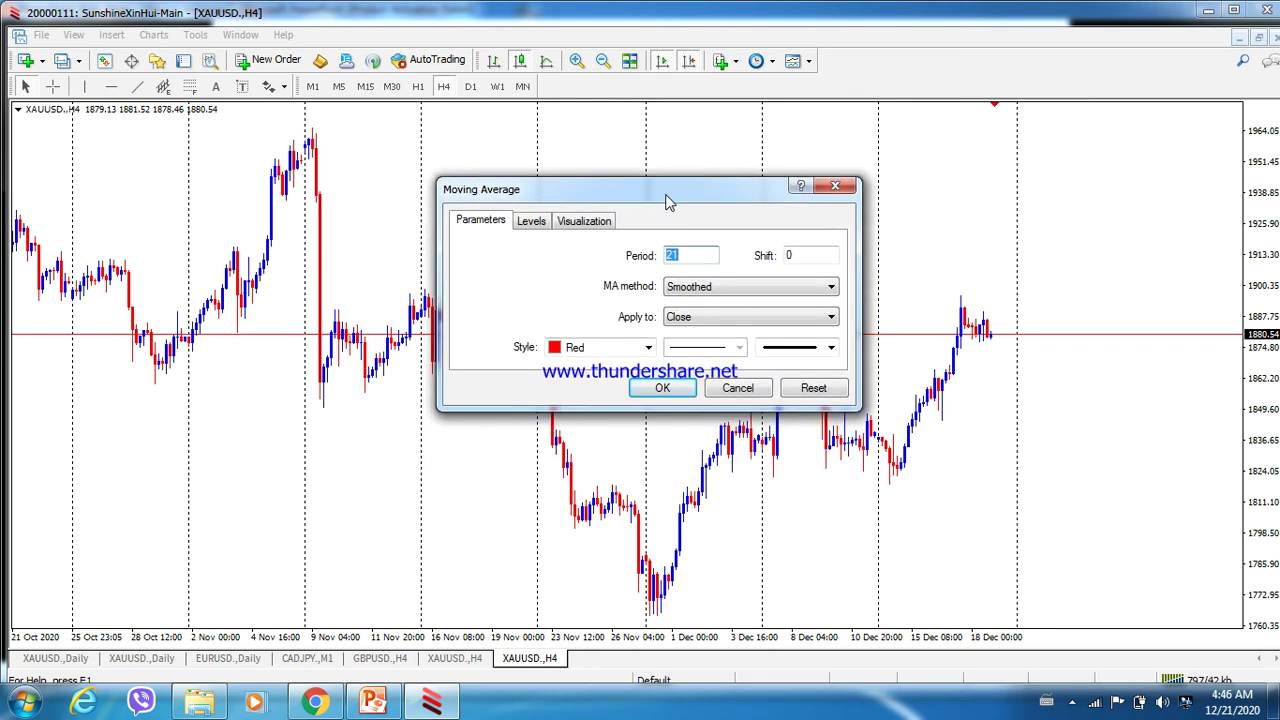
left_click(702, 258)
key("BackSpace")
key("BackSpace")
type("5")
left_click(830, 289)
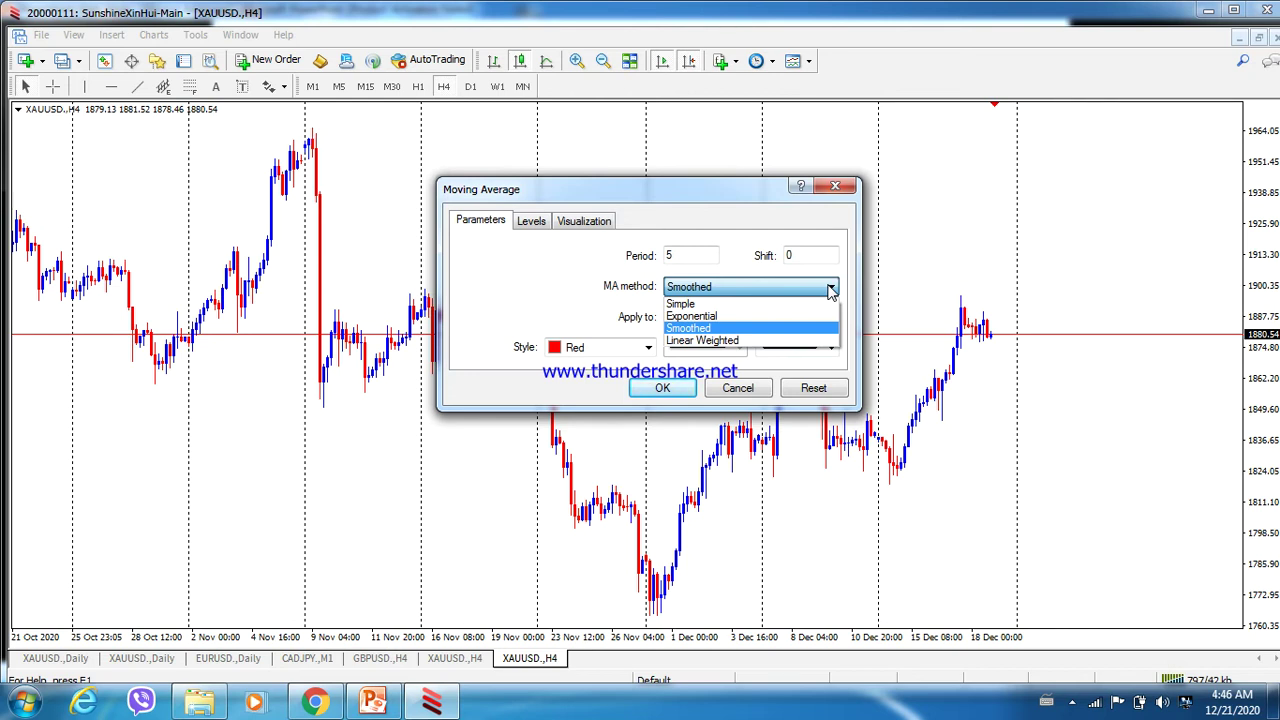
left_click(715, 329)
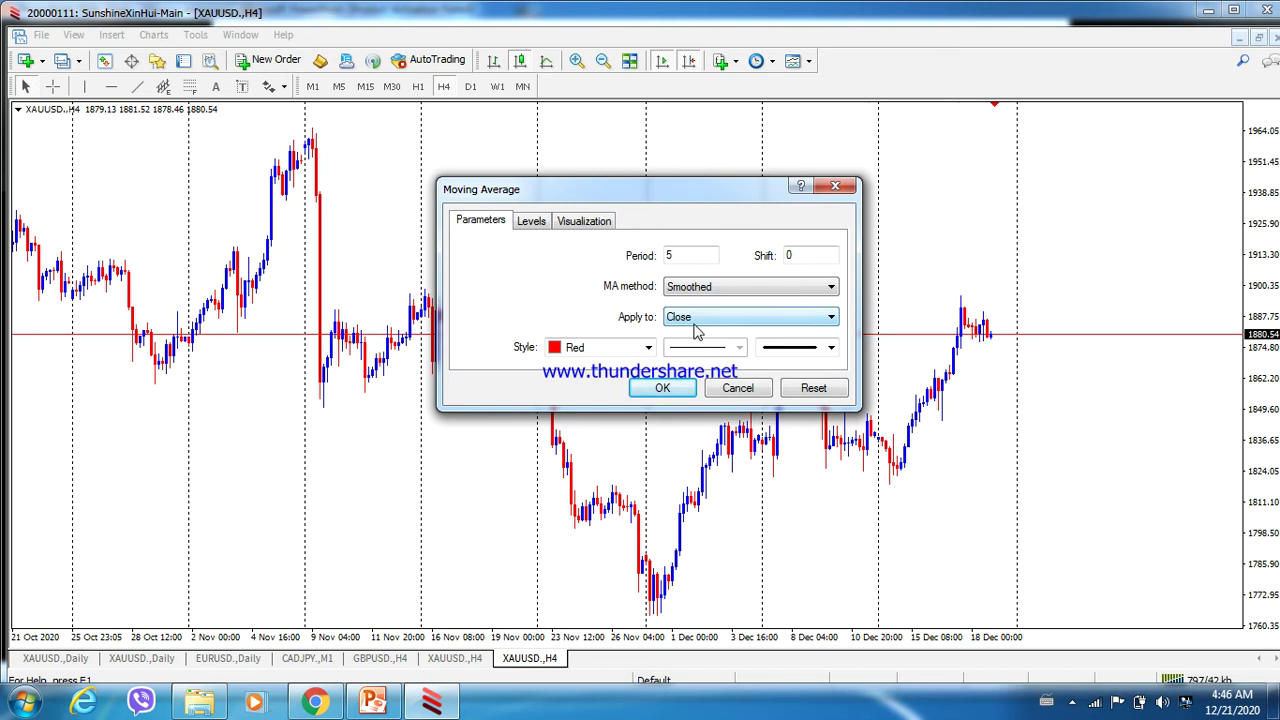
Style the 5-period moving average line blue with the medium thickness and apply it to the chart
left_click(648, 348)
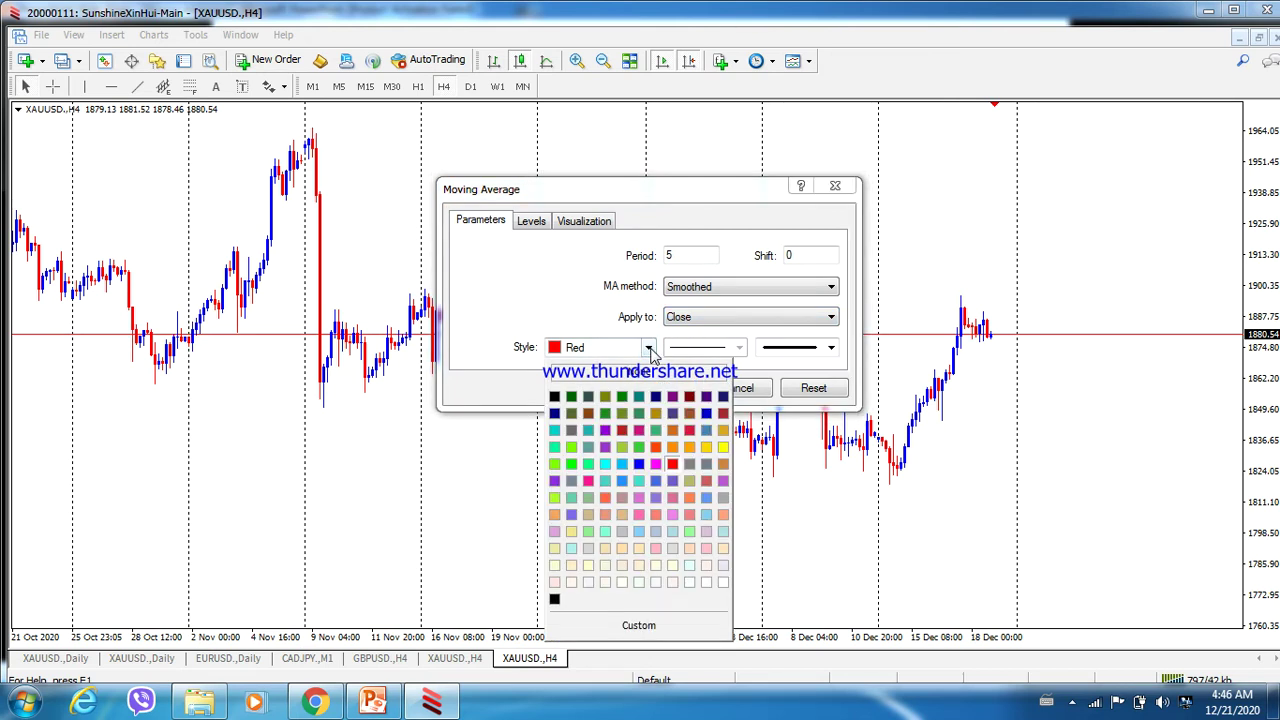
left_click(639, 464)
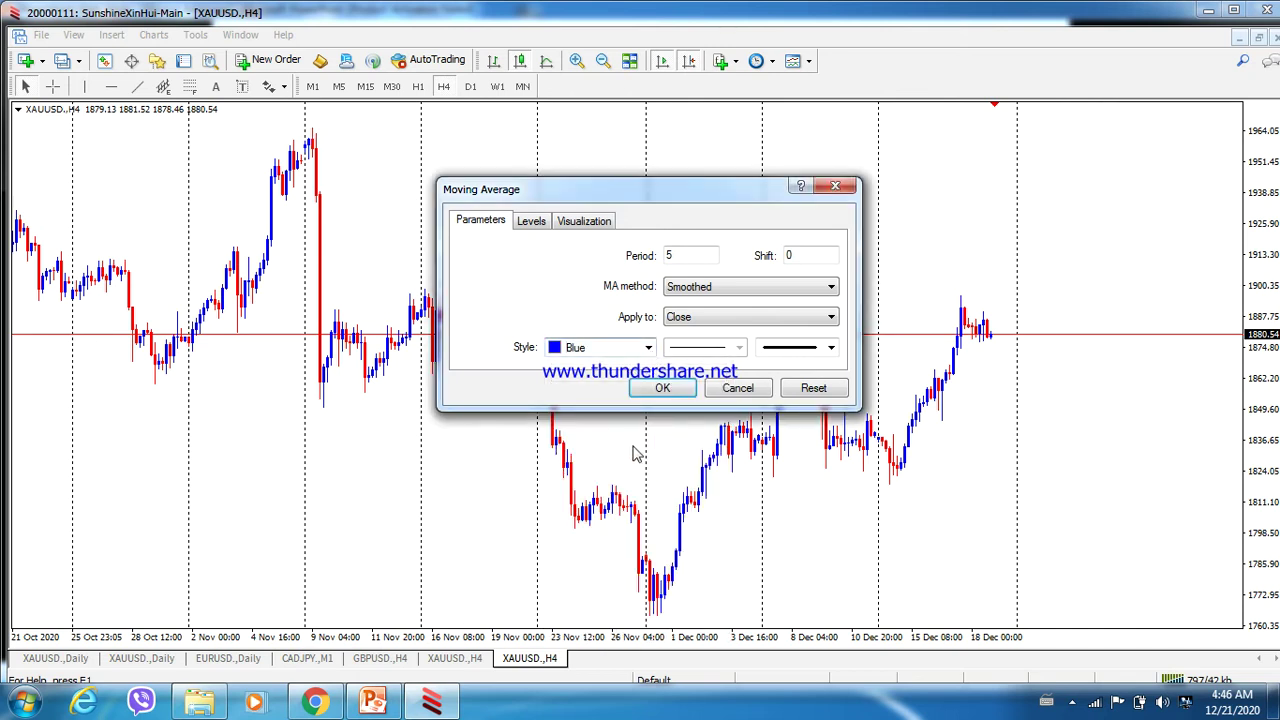
left_click(831, 348)
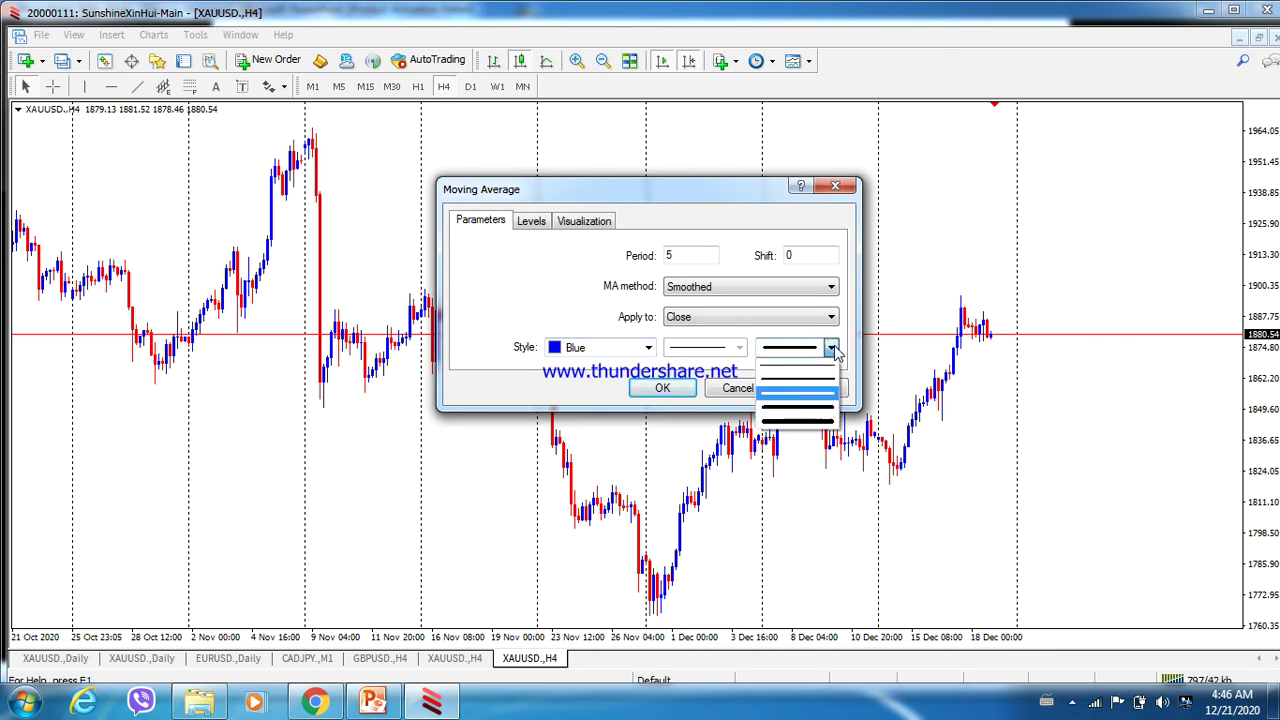
left_click(818, 394)
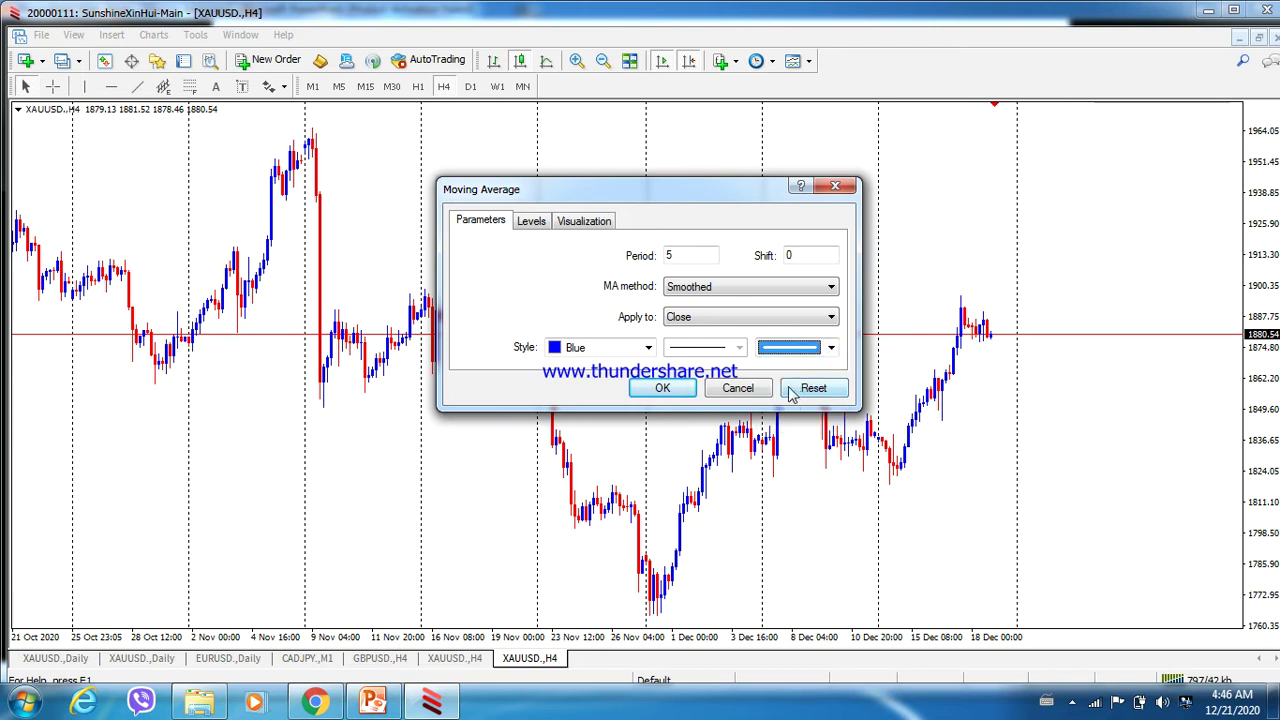
left_click(662, 390)
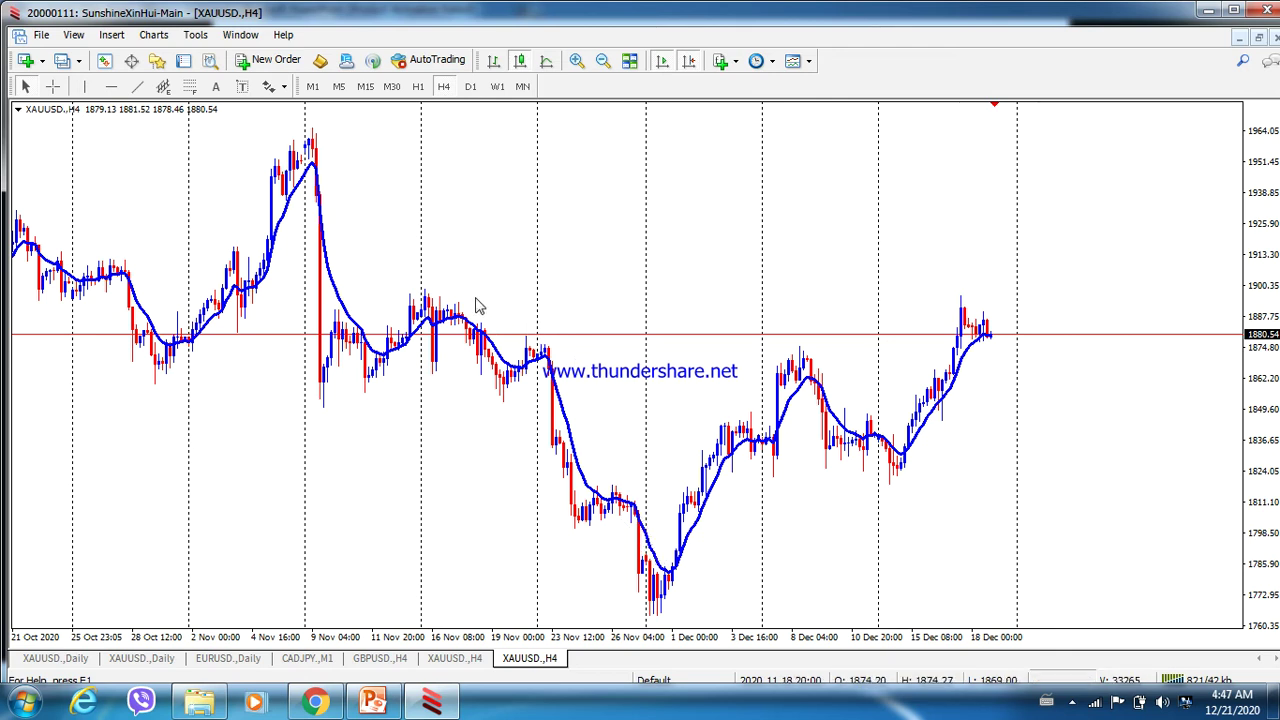
Start a second Moving Average indicator with period 21 and the Smoothed method
left_click(112, 38)
mouse_move(146, 62)
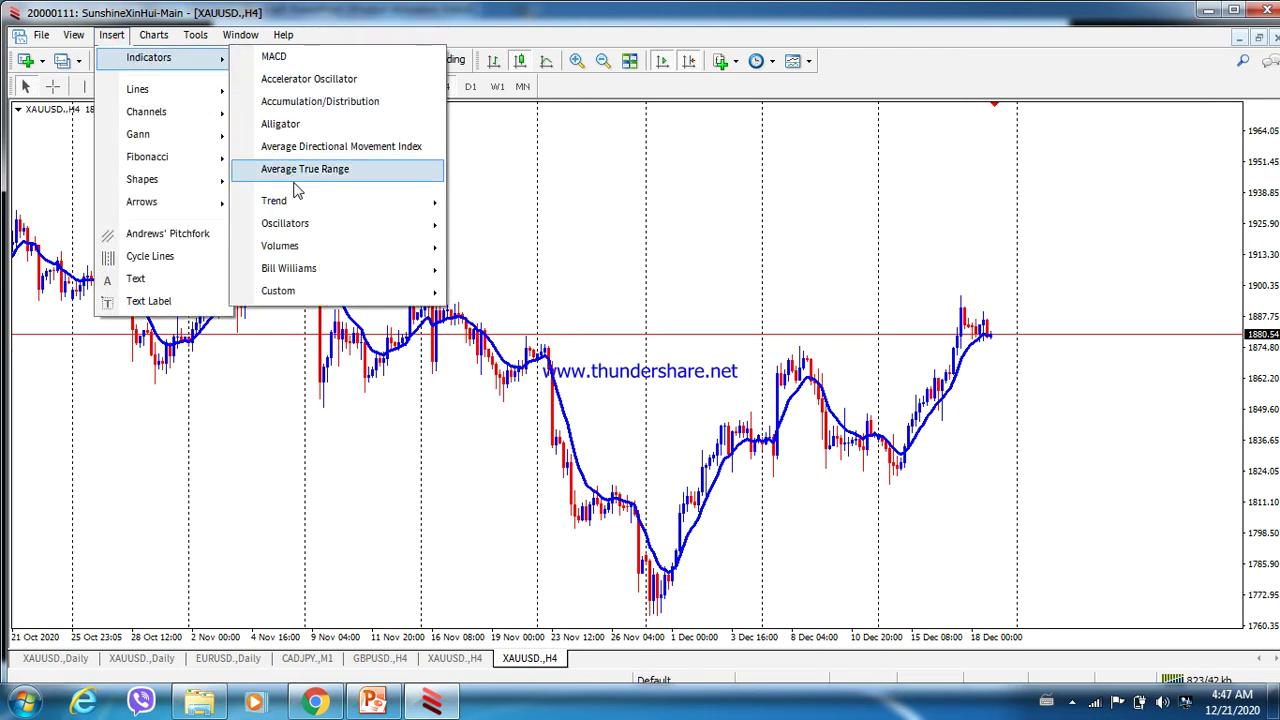
mouse_move(300, 207)
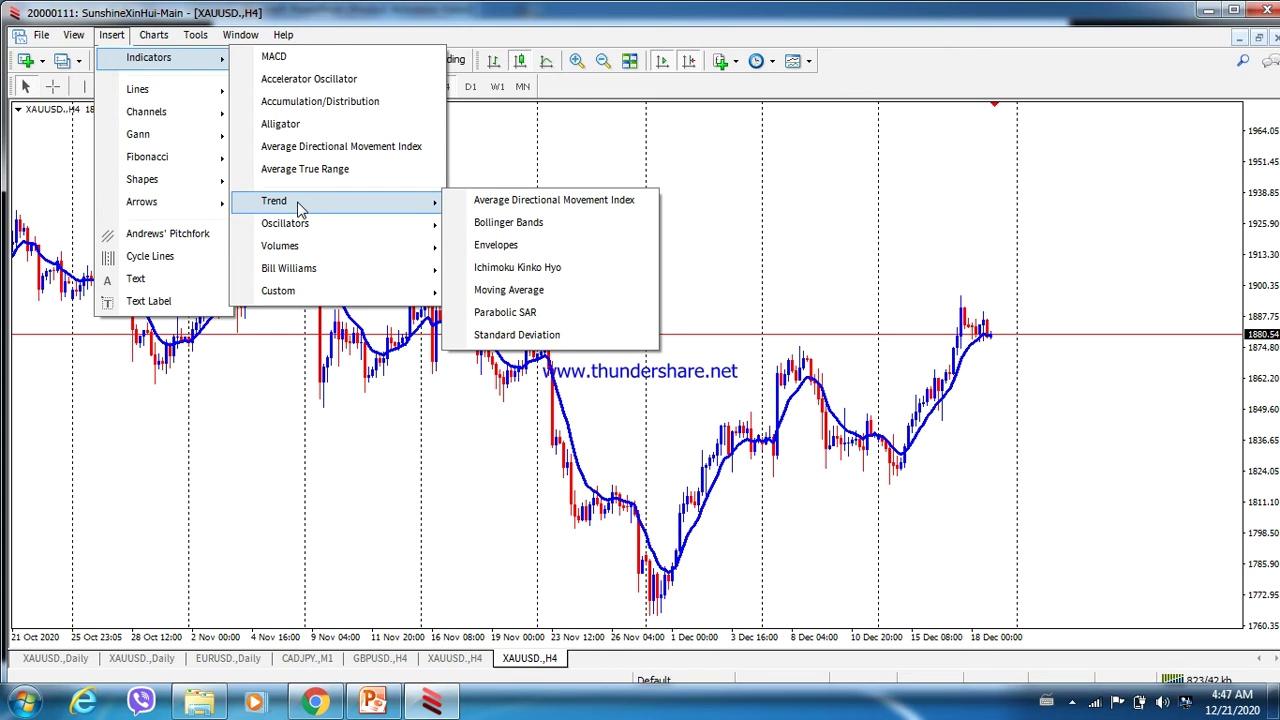
left_click(596, 295)
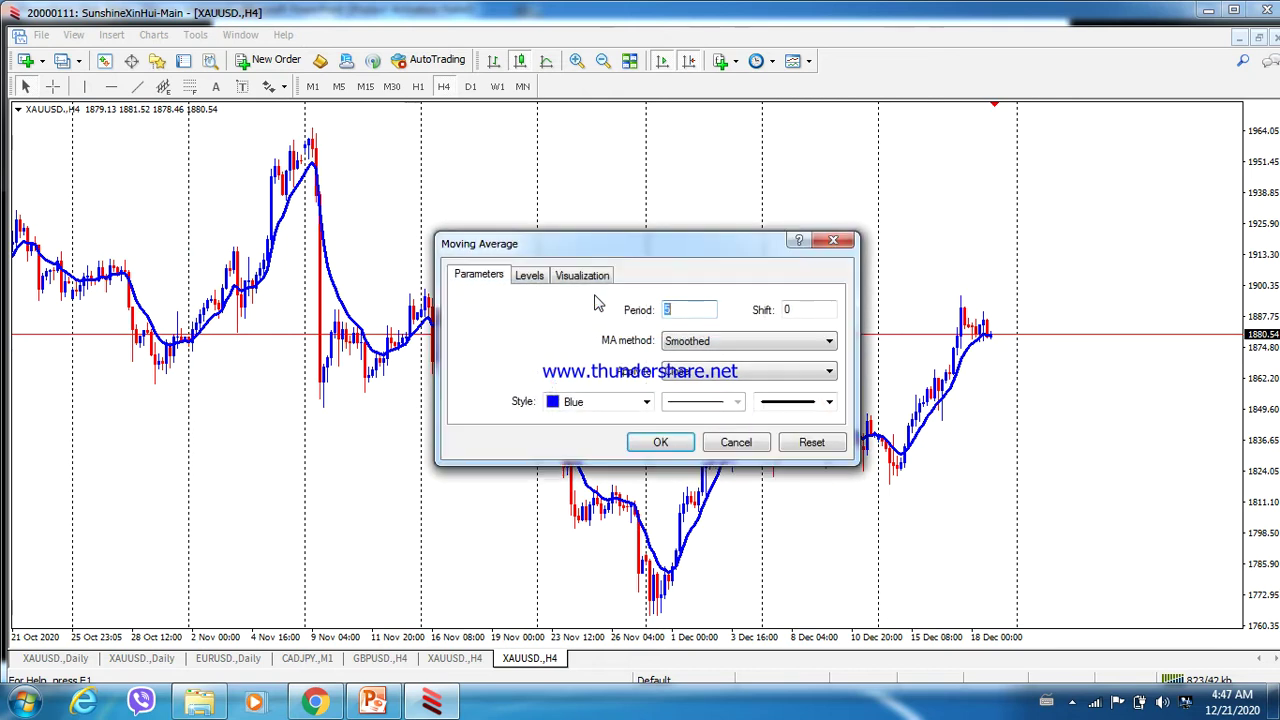
left_click(687, 305)
type("21")
left_click(829, 344)
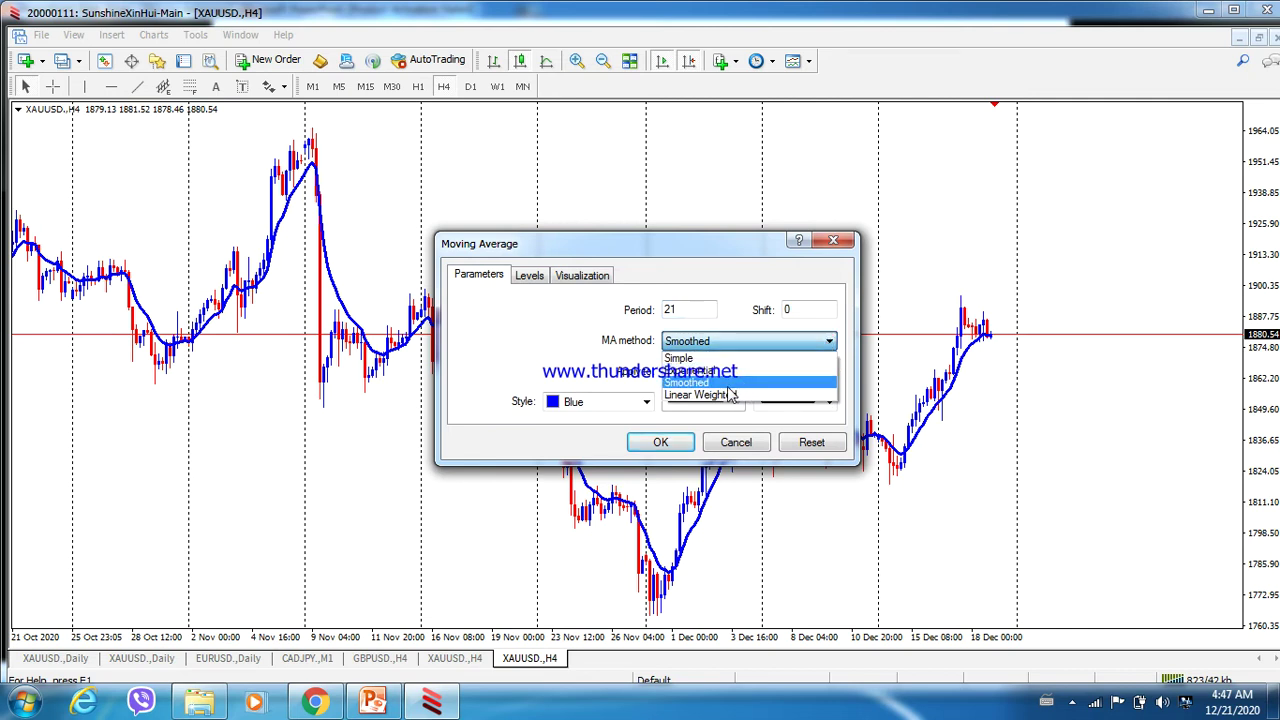
left_click(730, 393)
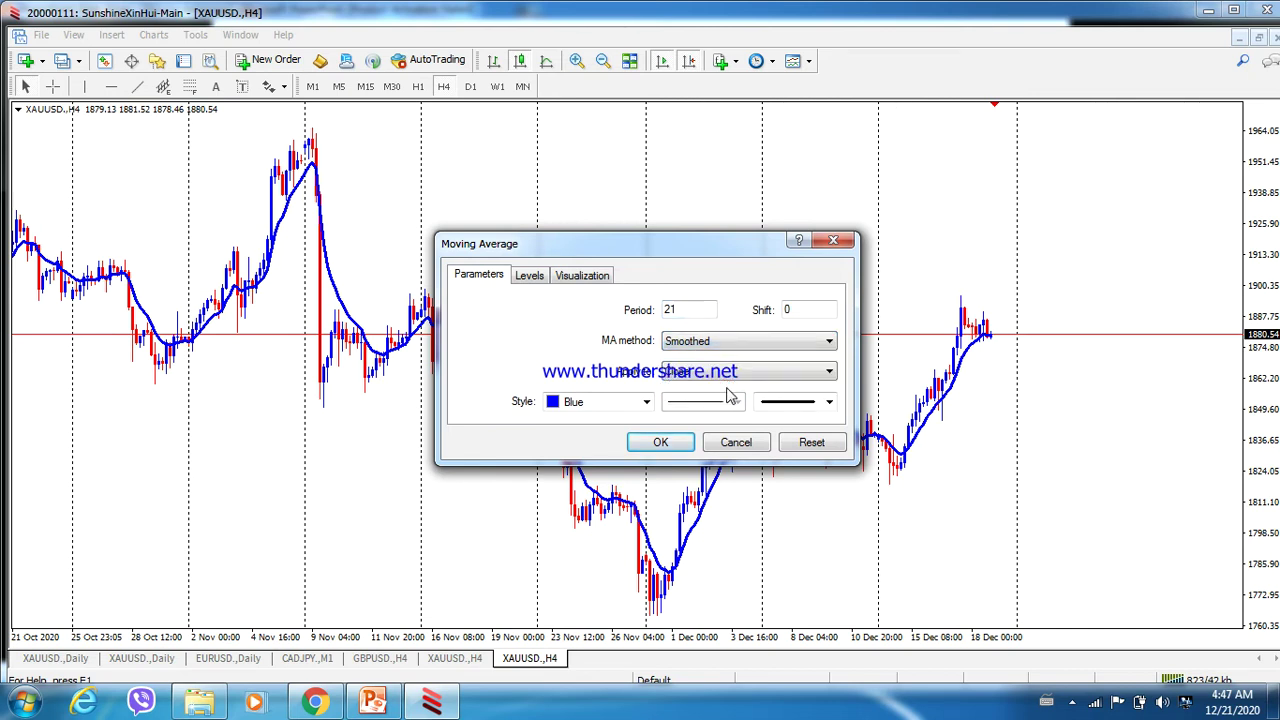
Color the 21-period moving average line red and apply it to the chart
left_click(647, 403)
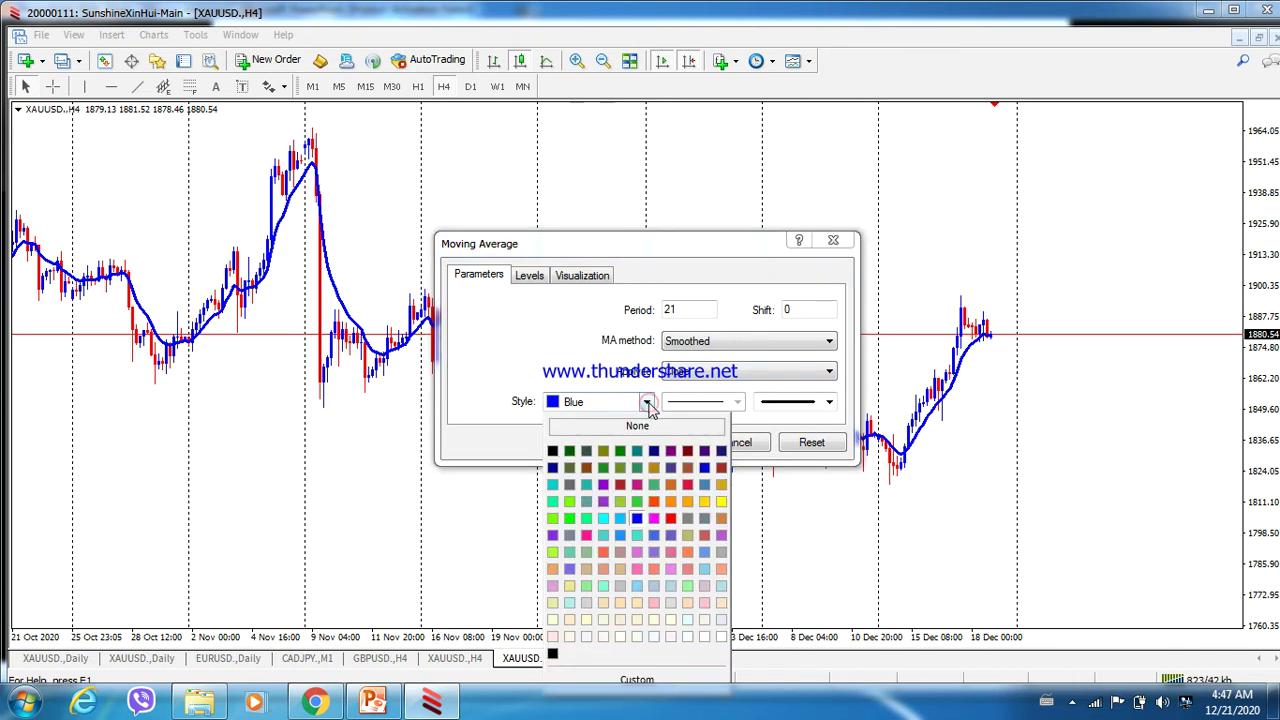
left_click(672, 519)
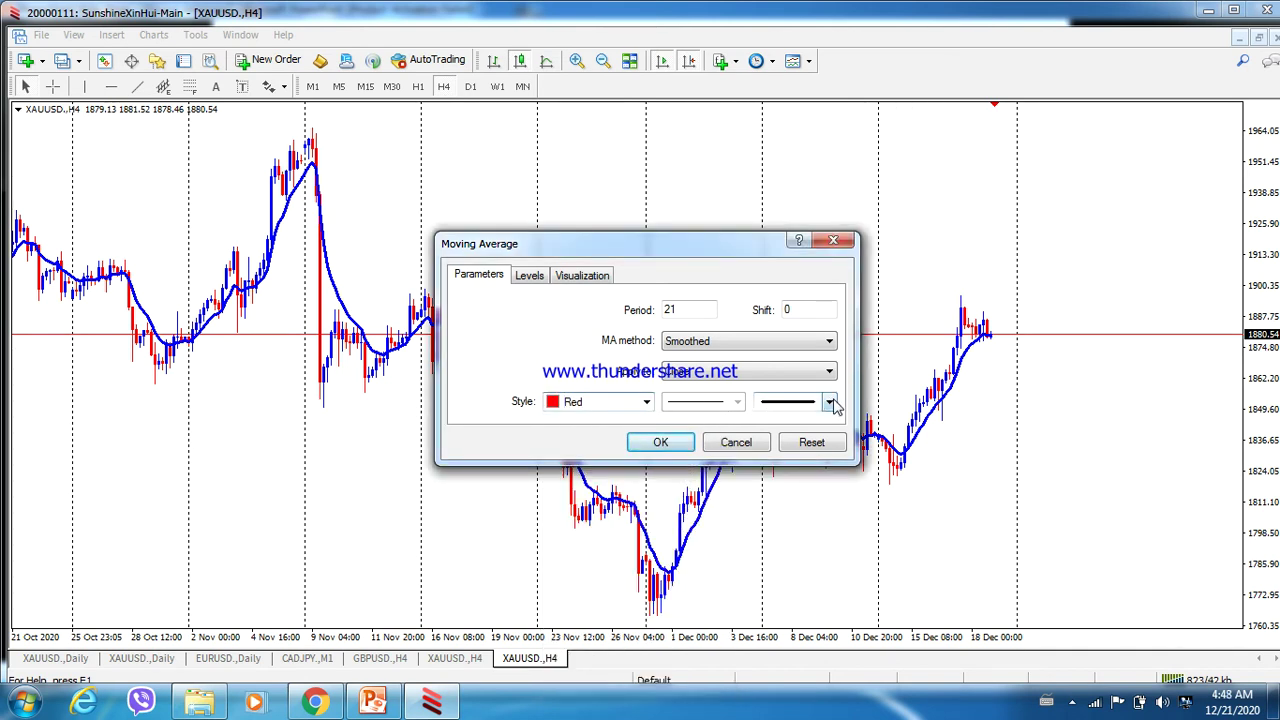
left_click(659, 443)
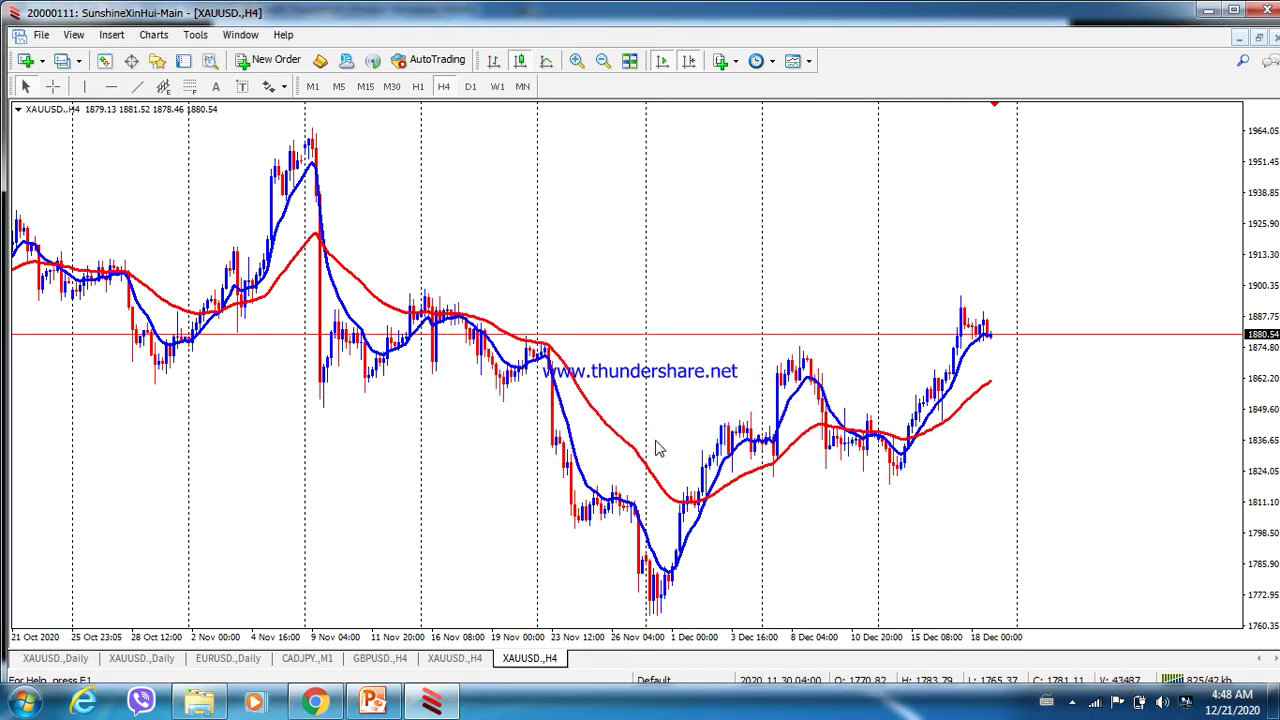
Examine the earlier XAUUSD price history for points where the blue and red moving averages cross
left_click(362, 237)
left_click_drag(363, 240, 565, 248)
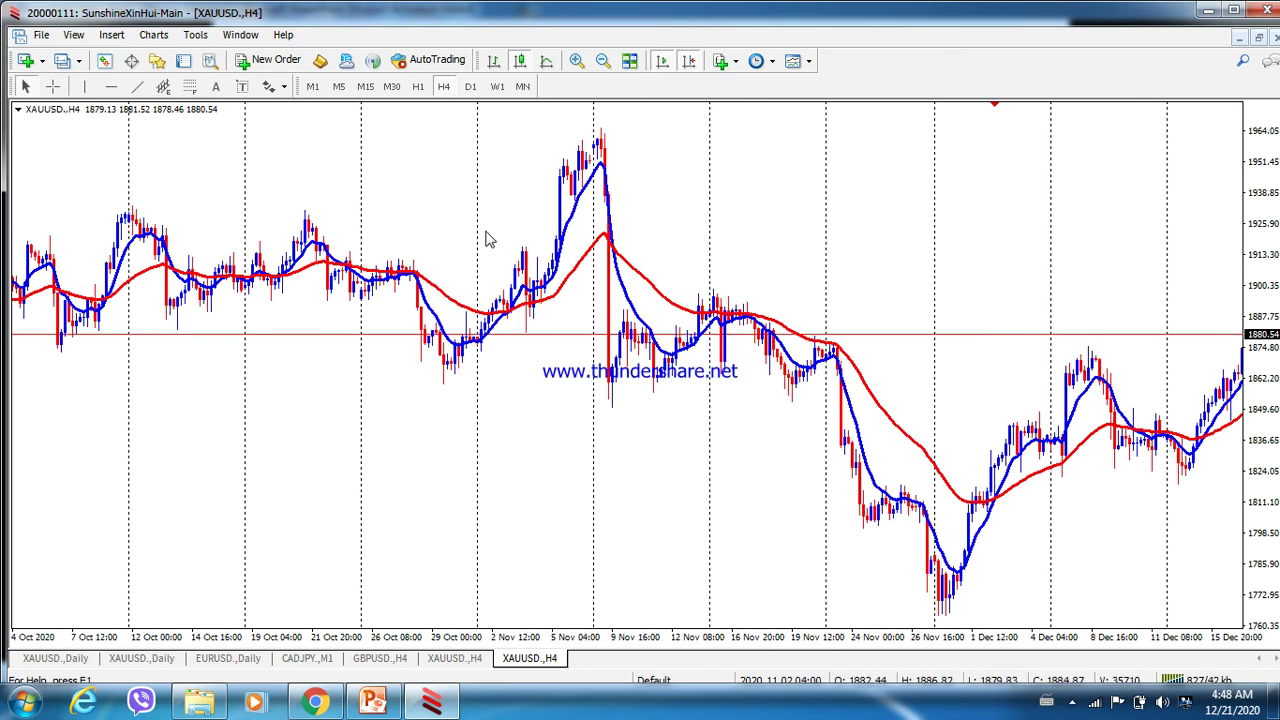
left_click_drag(688, 243, 764, 240)
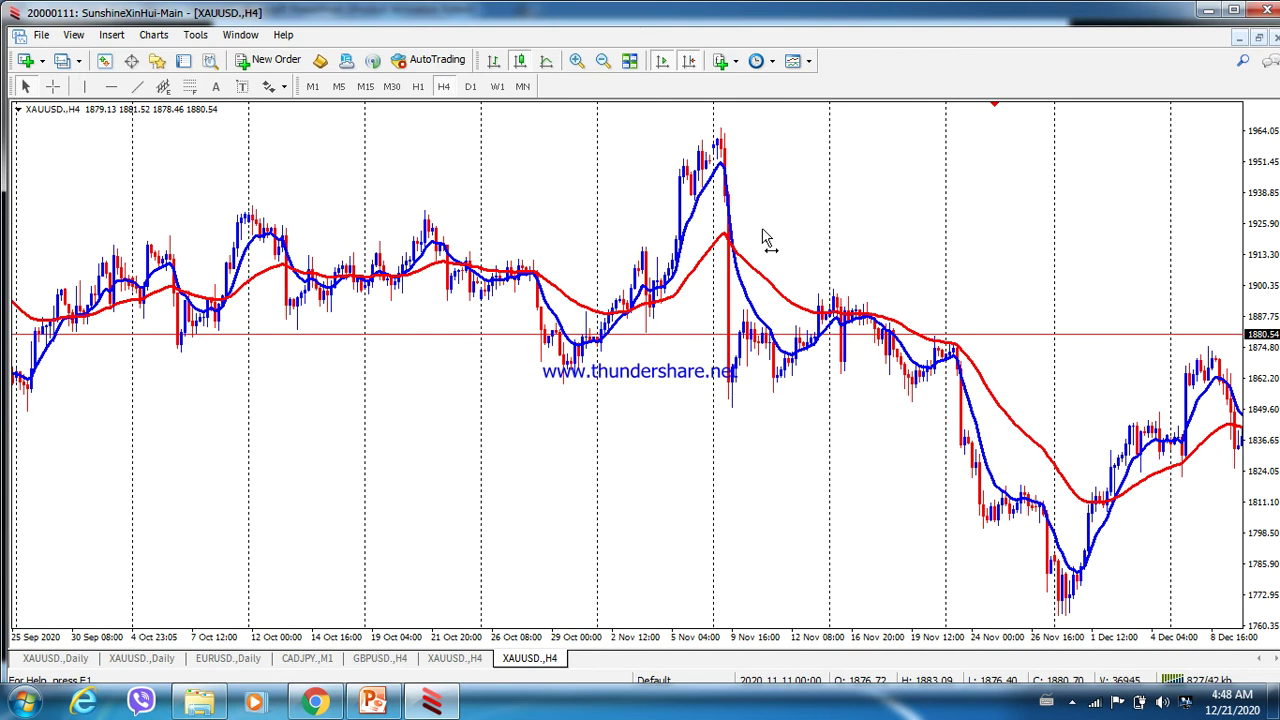
left_click_drag(763, 238, 886, 243)
left_click_drag(335, 230, 877, 243)
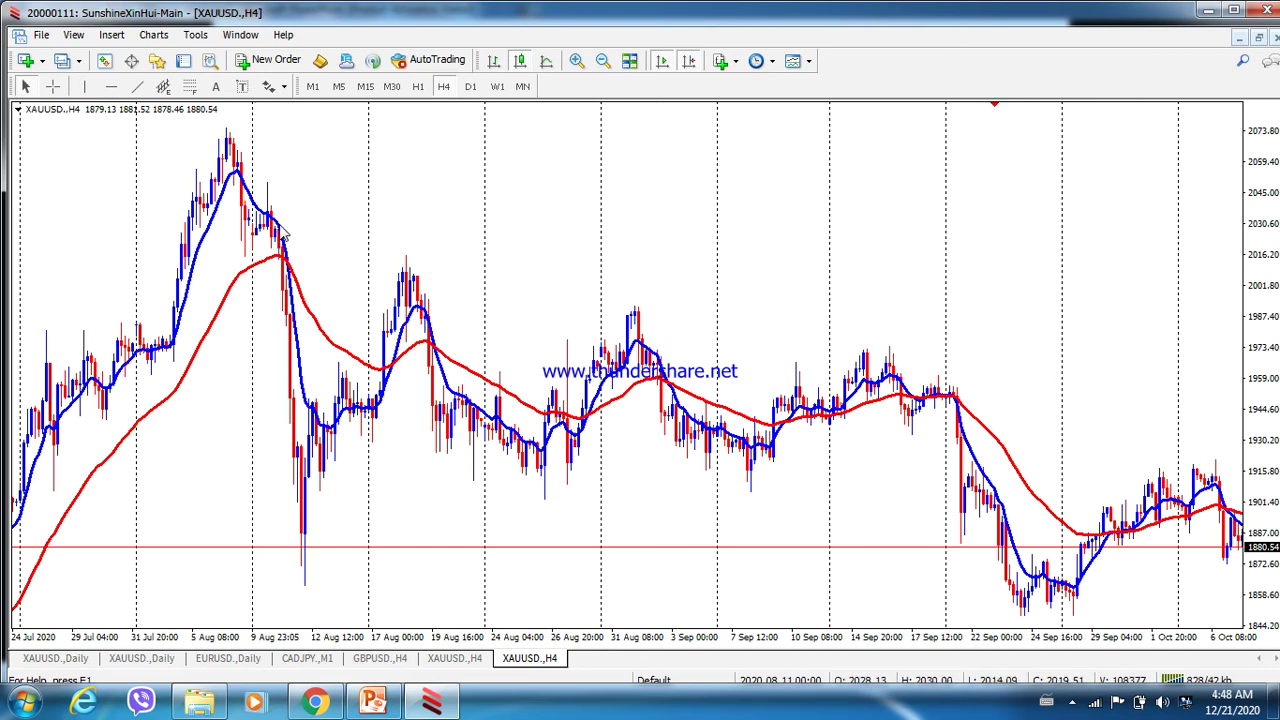
mouse_move(283, 234)
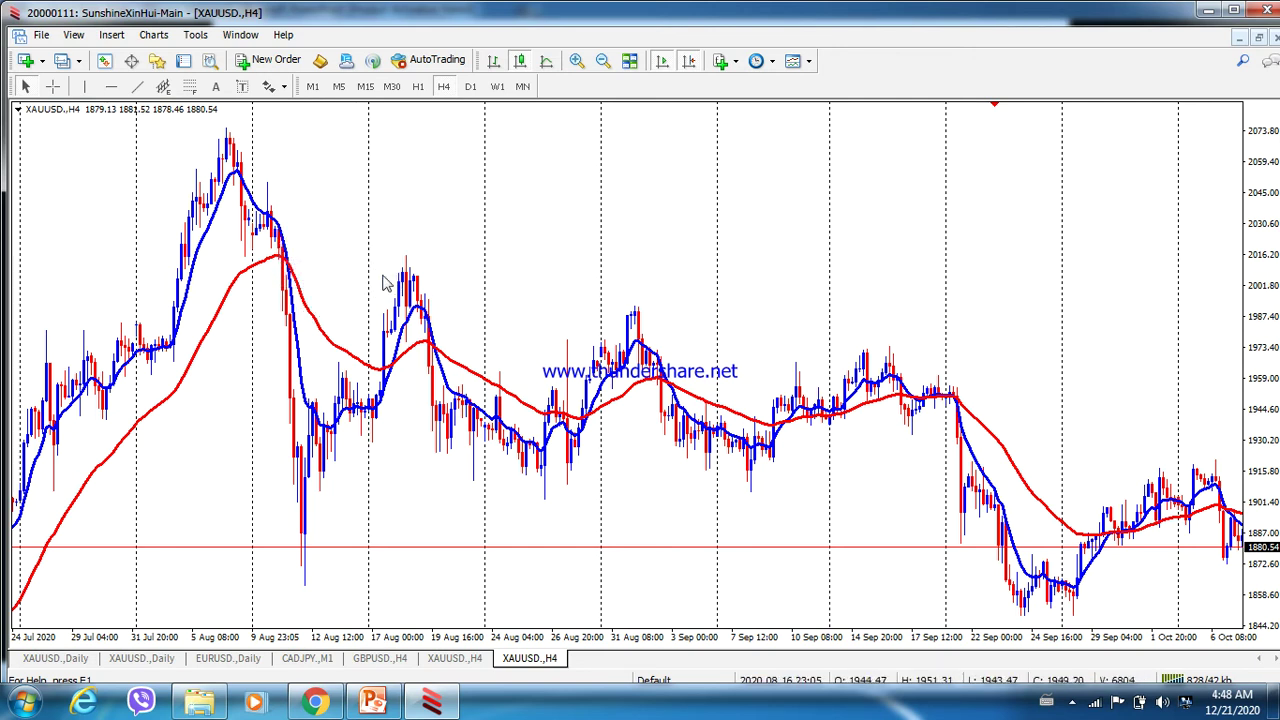
left_click_drag(489, 265, 880, 231)
left_click_drag(415, 279, 520, 189)
left_click_drag(865, 180, 455, 188)
left_click_drag(798, 185, 706, 209)
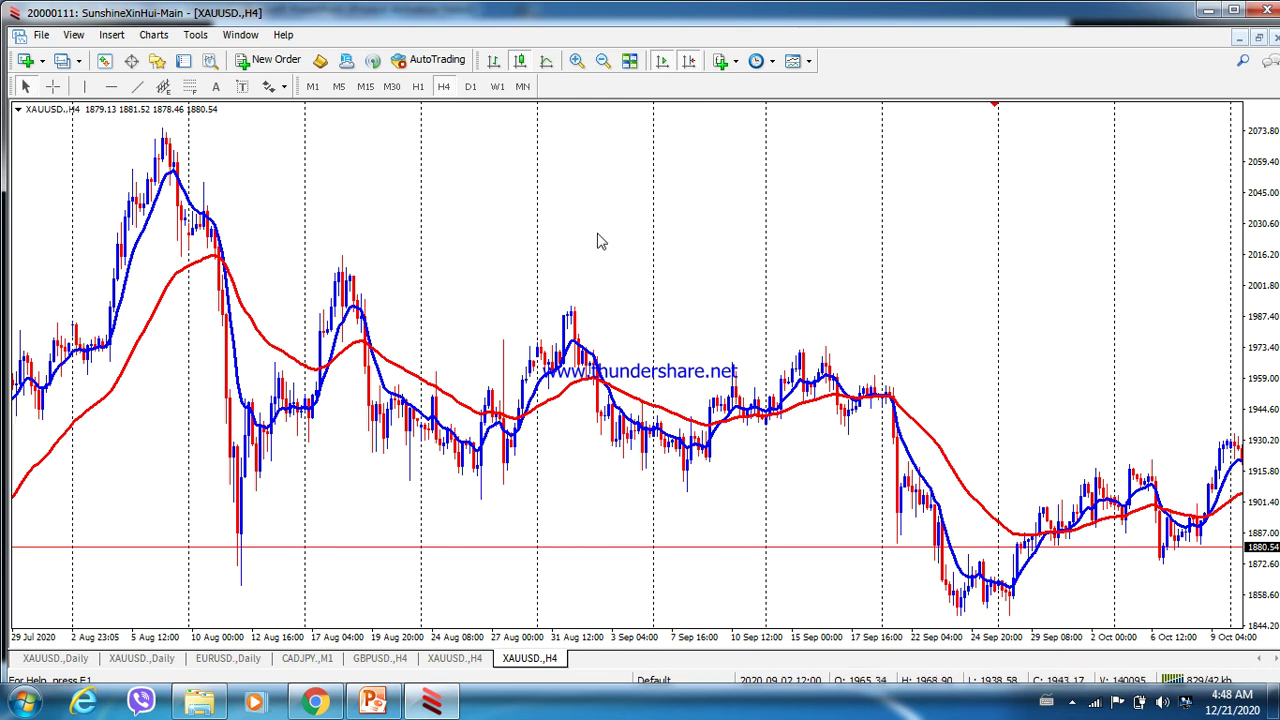
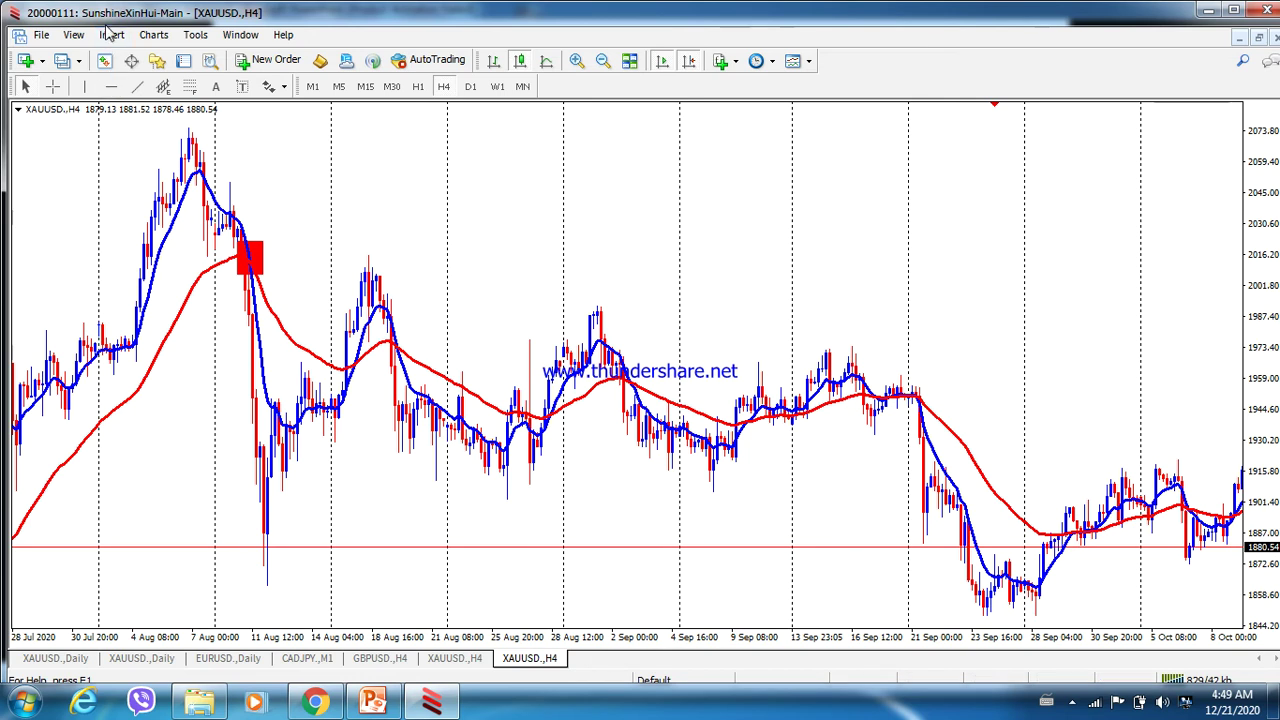
Draw a small rectangle over the moving average crossover around 19 August 2020
left_click(111, 34)
mouse_move(140, 135)
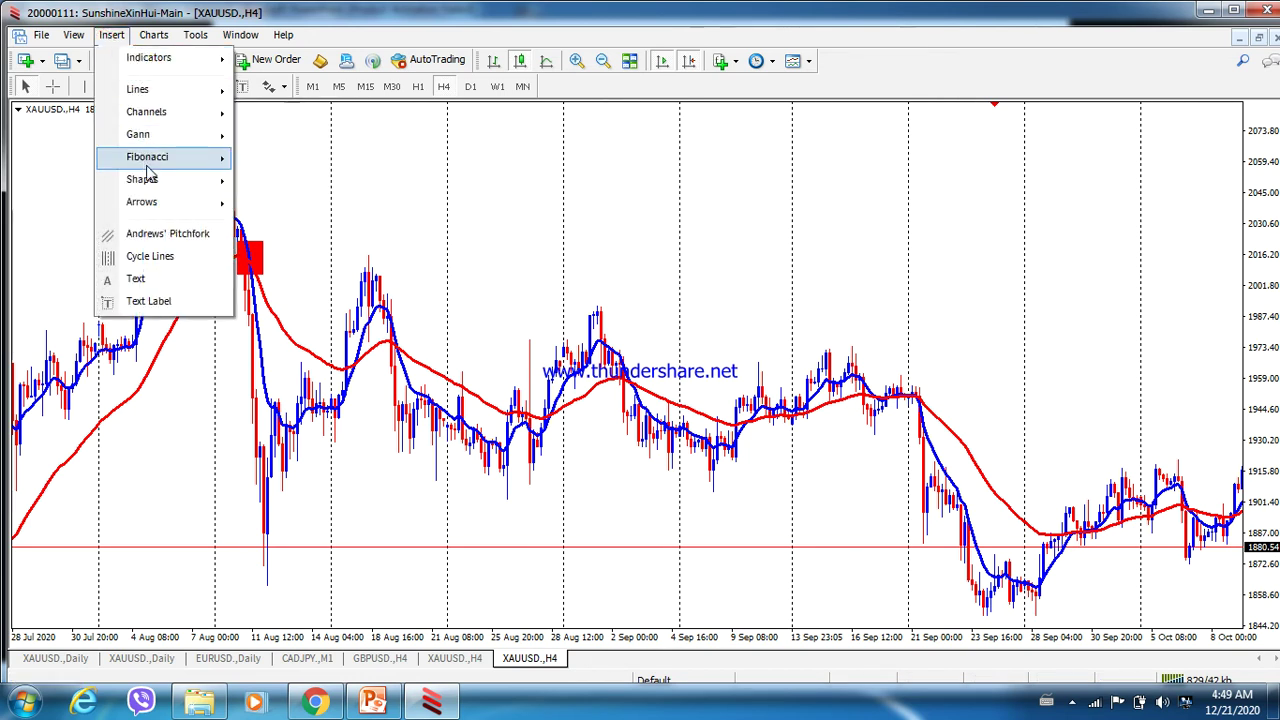
left_click(270, 179)
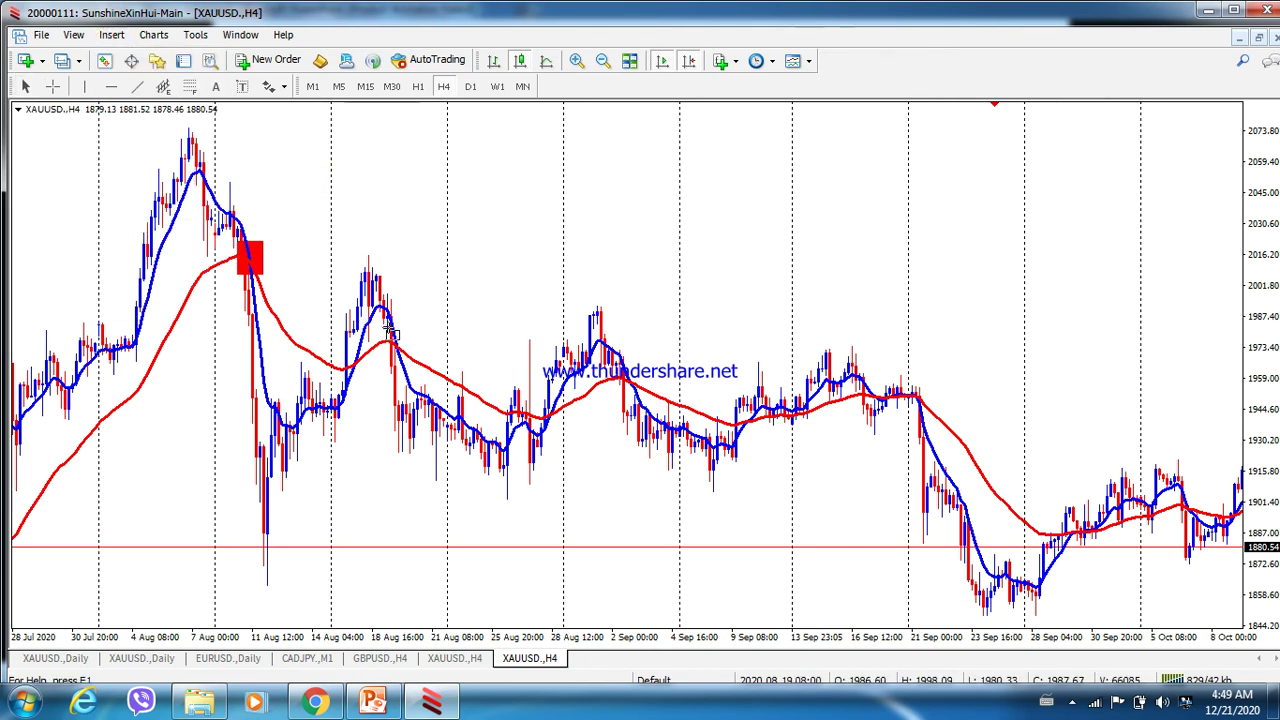
left_click_drag(383, 325, 412, 356)
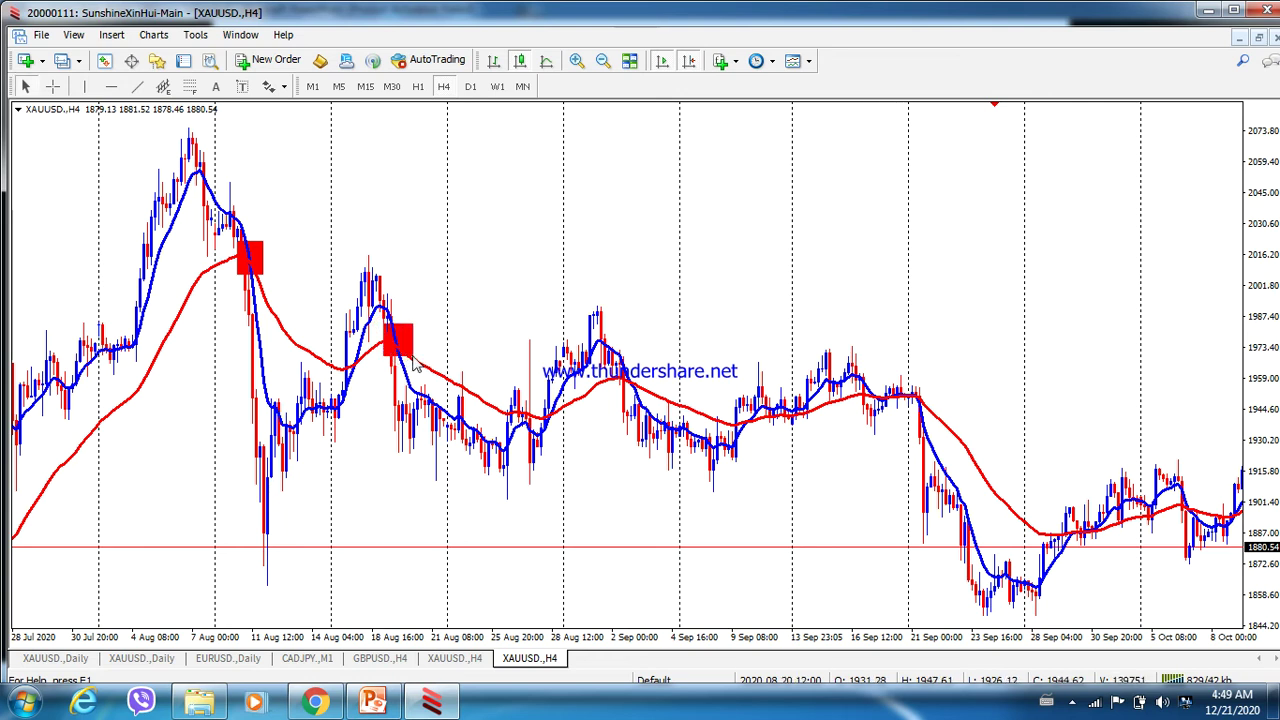
Mark the early September 2020 moving average crossover with a small rectangle
left_click(113, 36)
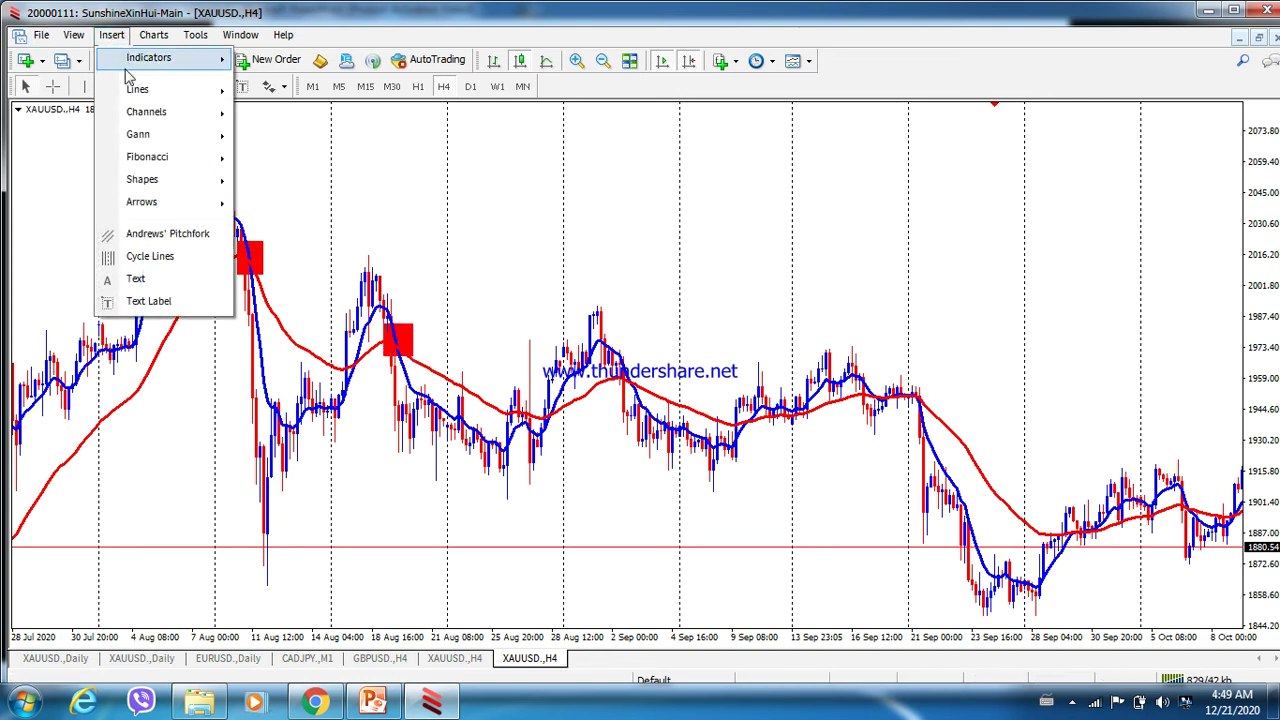
mouse_move(180, 190)
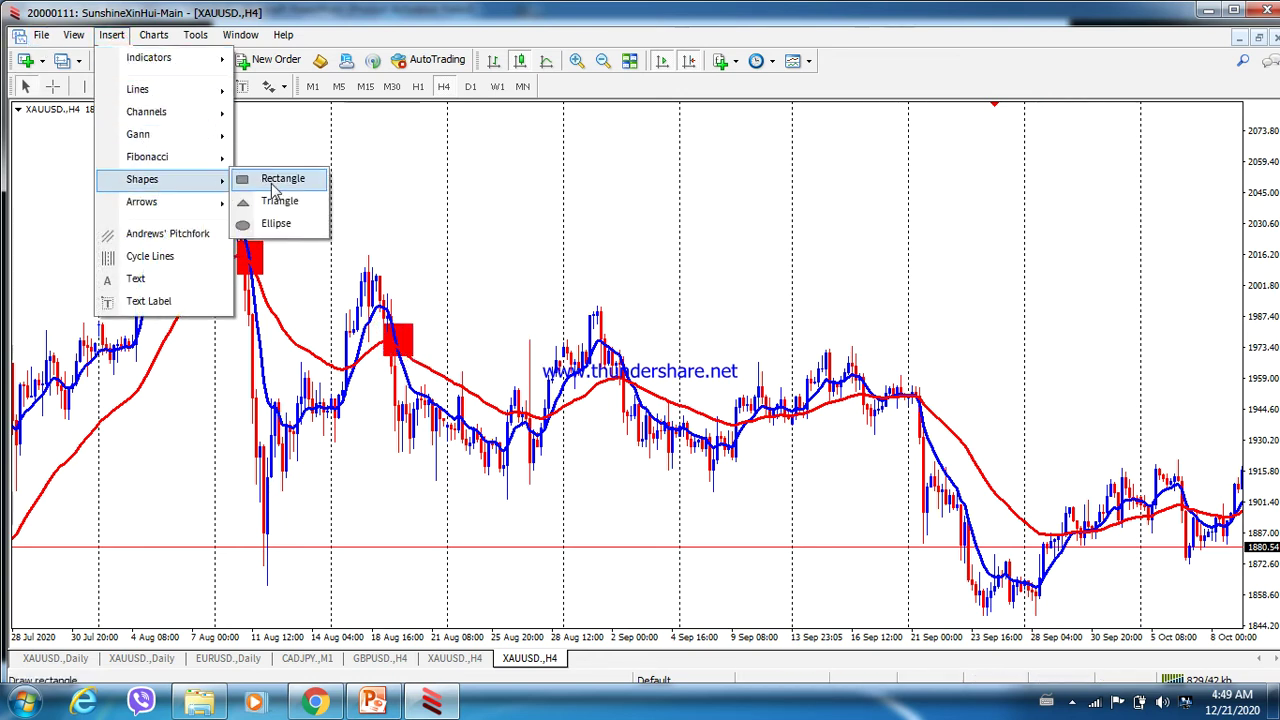
left_click(272, 185)
left_click_drag(621, 366, 648, 392)
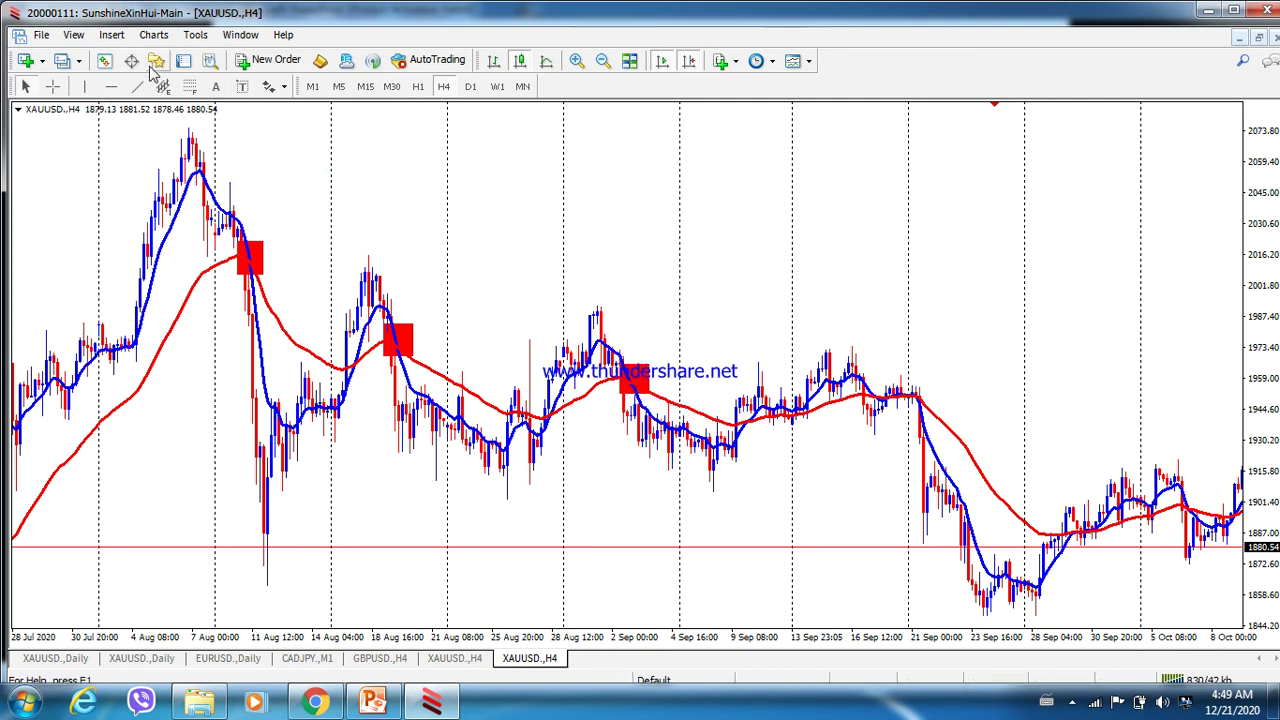
Draw a small rectangle over the moving average crossover at about 21 September 2020
left_click(111, 35)
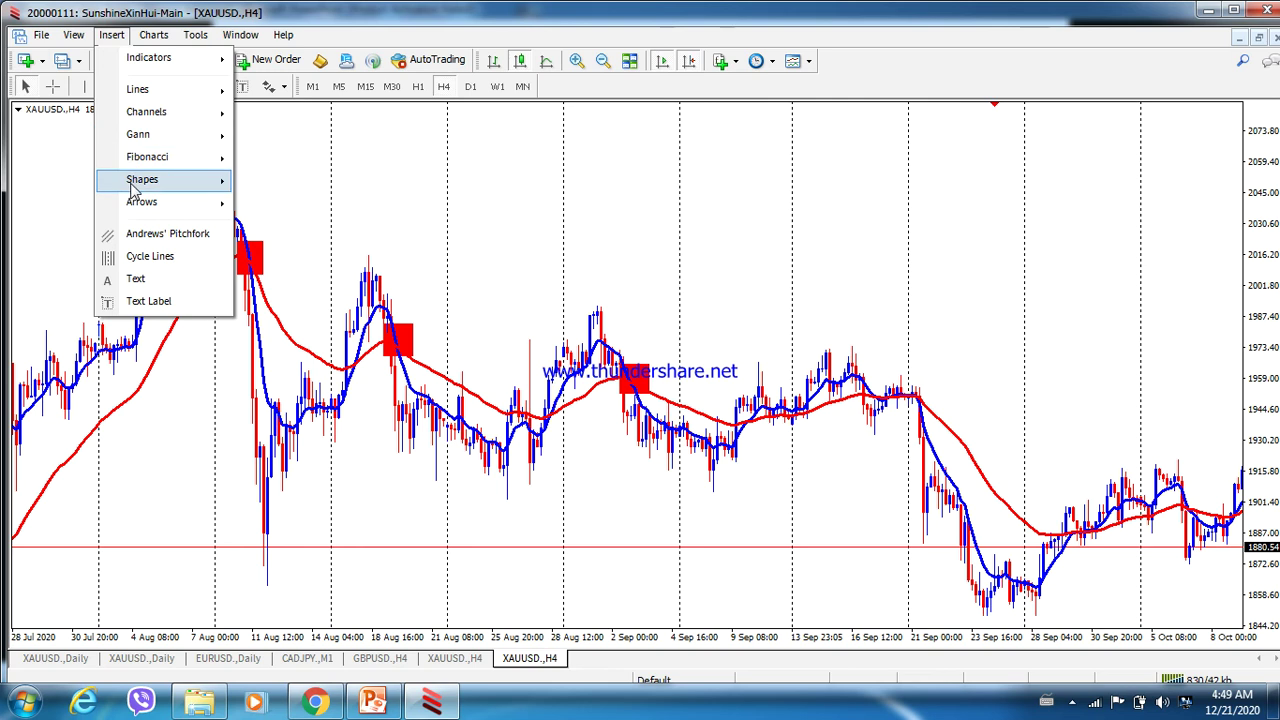
mouse_move(160, 180)
left_click(275, 180)
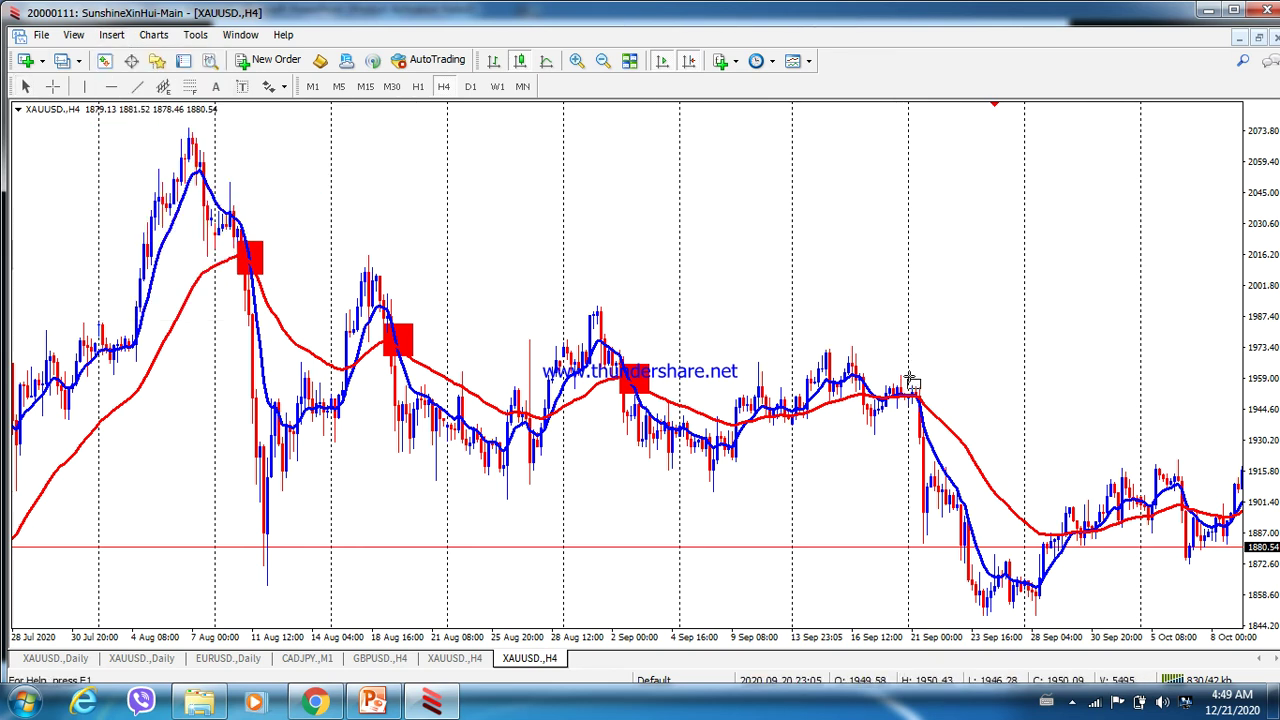
mouse_move(909, 378)
left_mouse_down()
mouse_move(911, 401)
mouse_move(940, 414)
left_mouse_up()
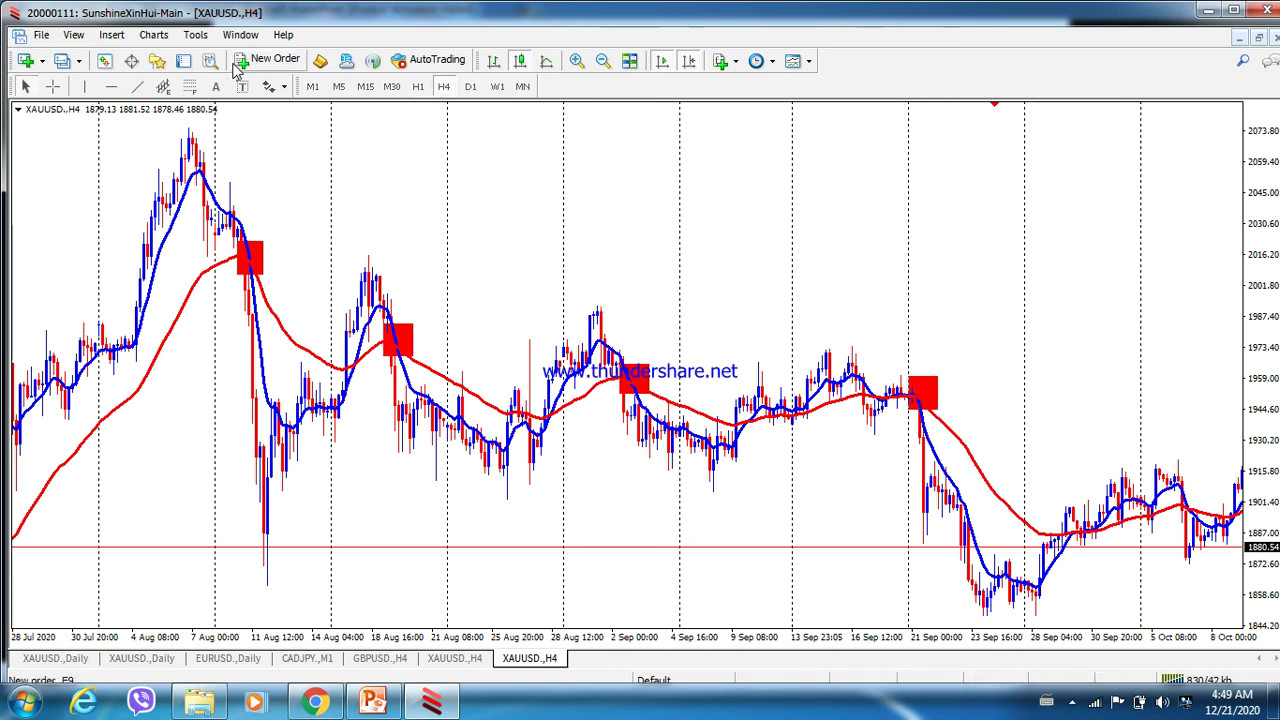
Measure the price move from beside the first marked crossover, around 11 August 2020, down to the low beneath it
left_click(53, 86)
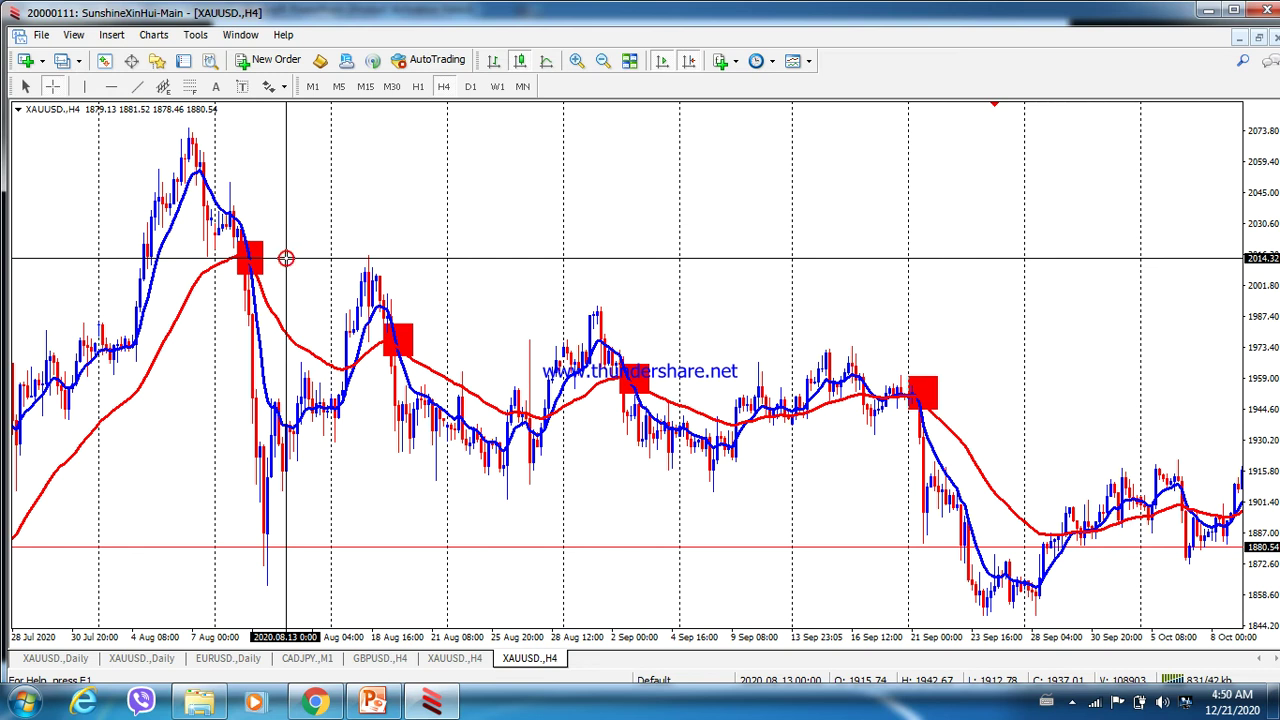
left_click_drag(286, 258, 257, 572)
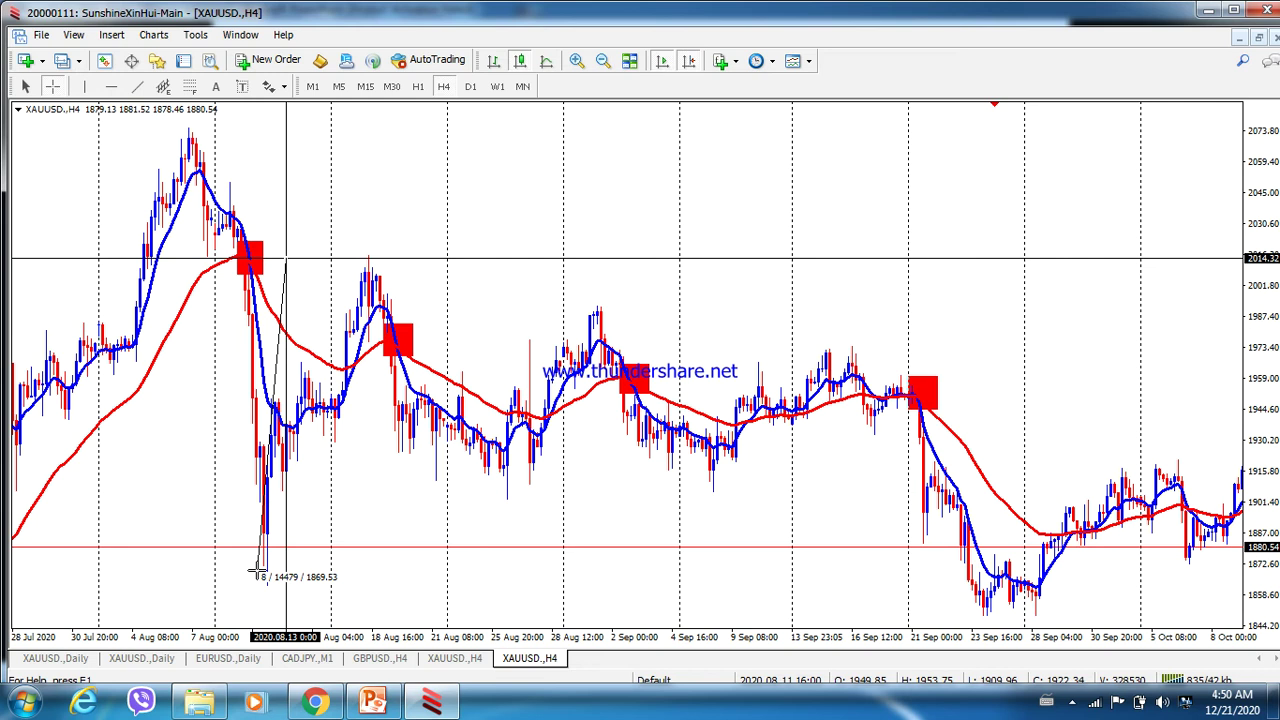
left_click_drag(258, 572, 262, 560)
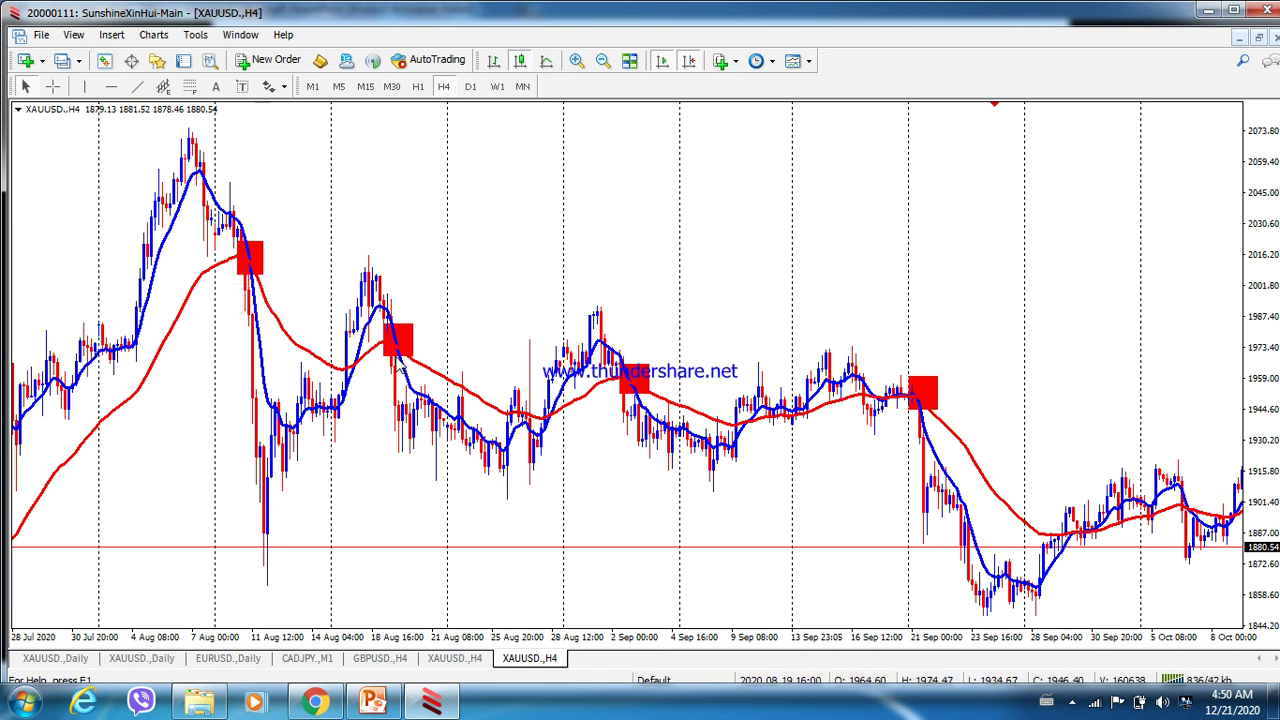
Measure the price drop from the marked 19 August 2020 crossover down to the low around 26 August
left_click(51, 87)
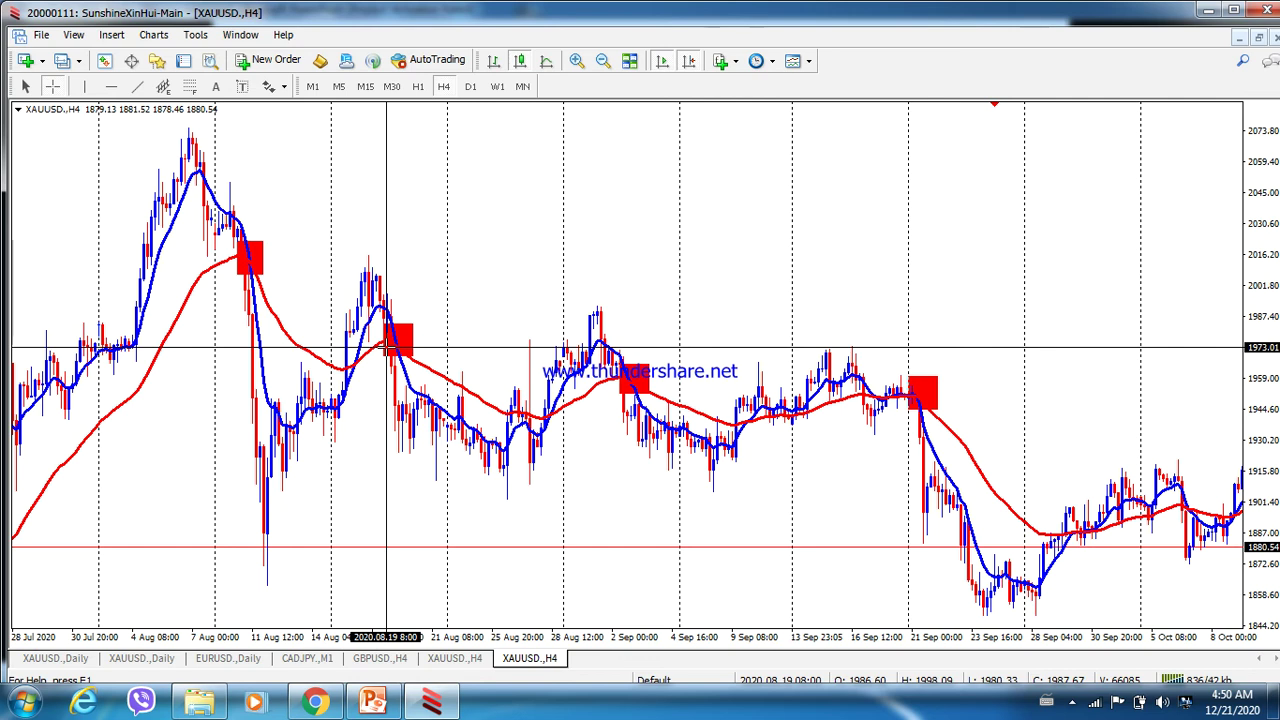
left_click_drag(386, 347, 504, 504)
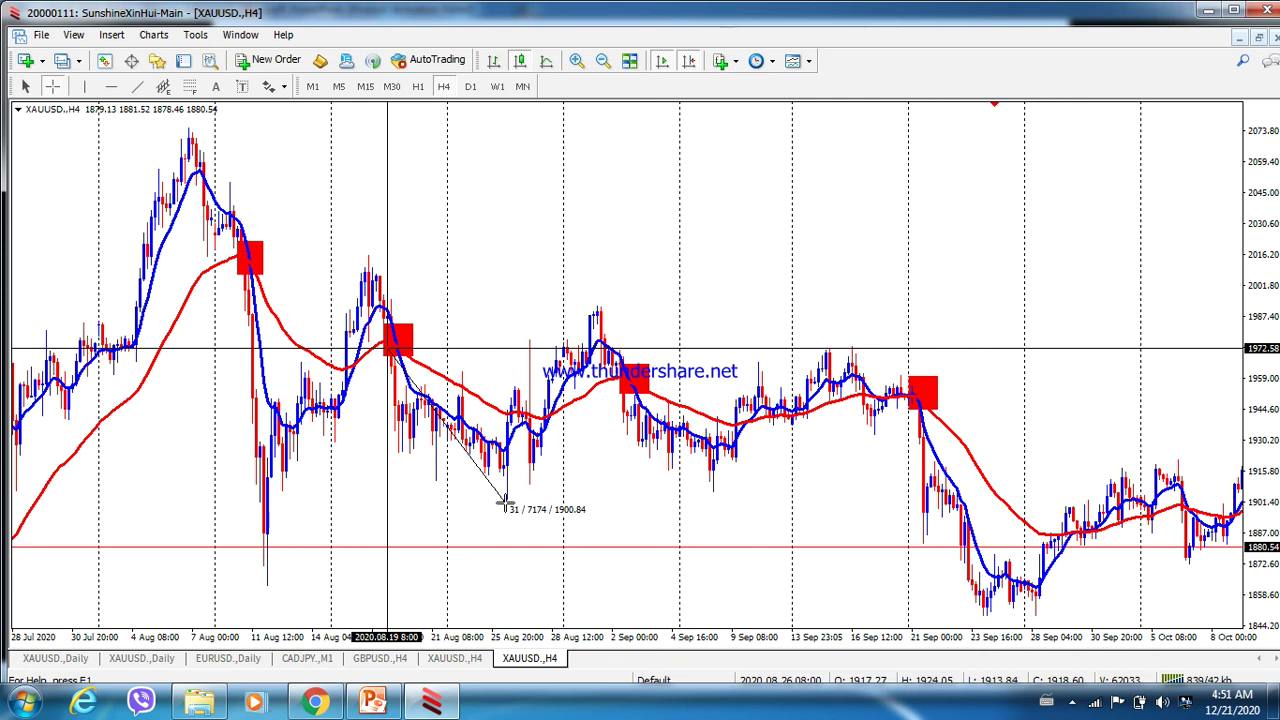
left_click_drag(504, 504, 503, 506)
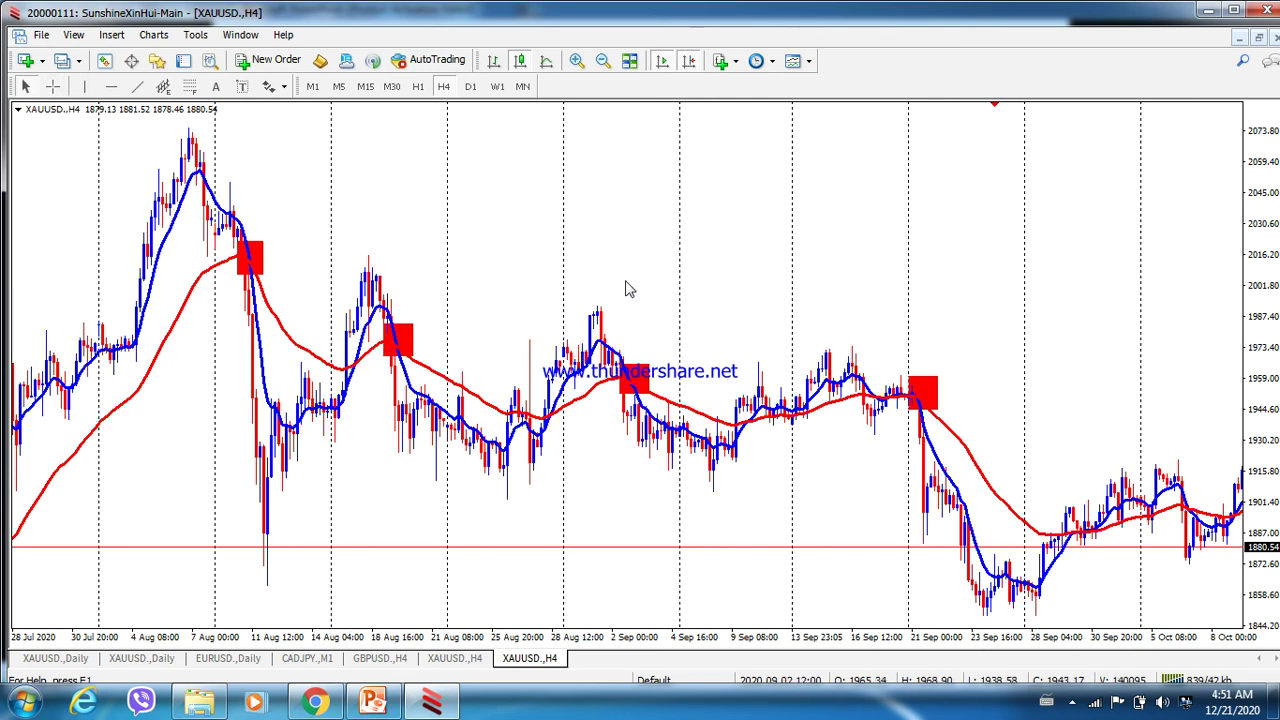
Draw a small rectangle over the upward moving average crossover around 2–3 November 2020
left_click_drag(623, 289, 472, 290)
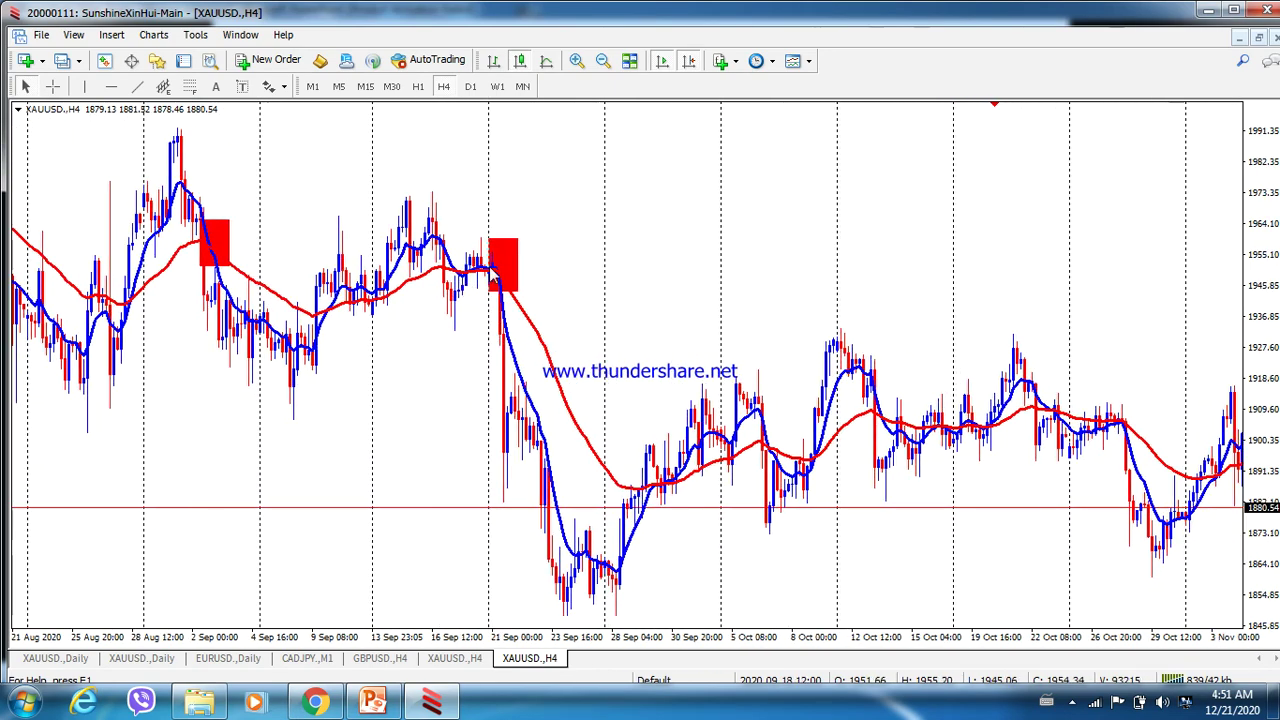
left_click_drag(677, 285, 575, 290)
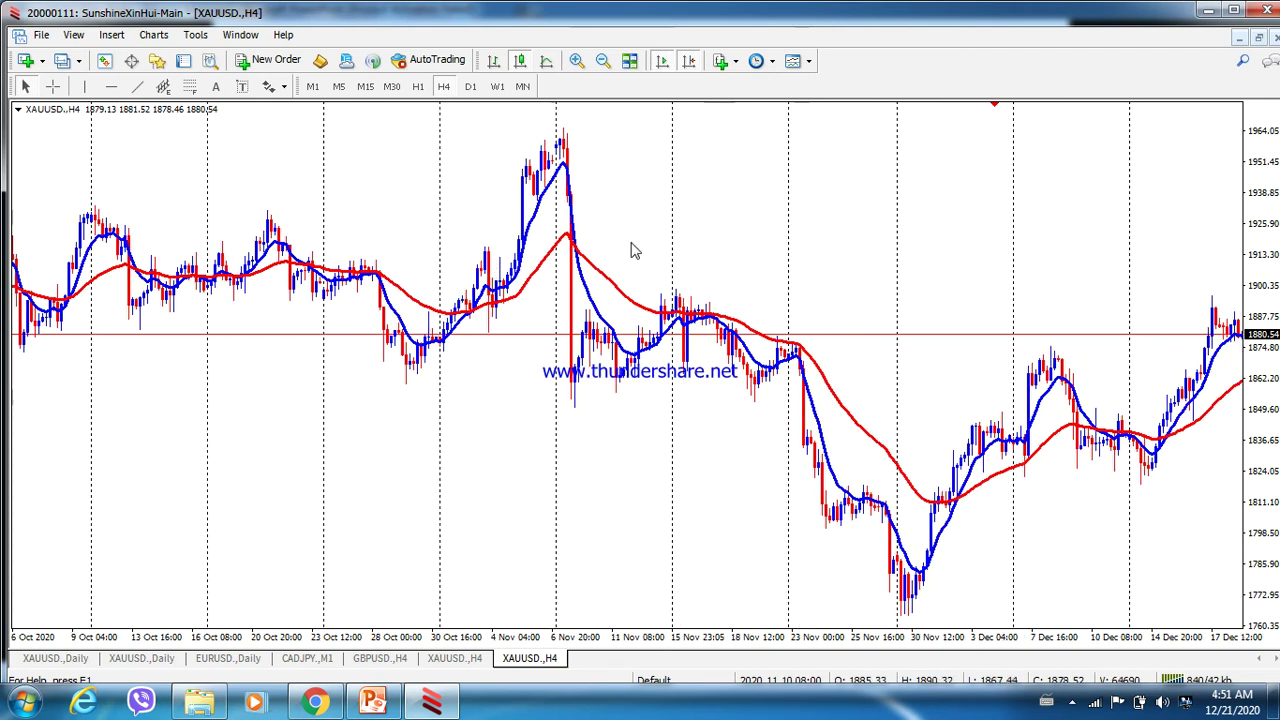
mouse_move(842, 255)
left_mouse_down()
mouse_move(806, 263)
mouse_move(846, 268)
left_mouse_up()
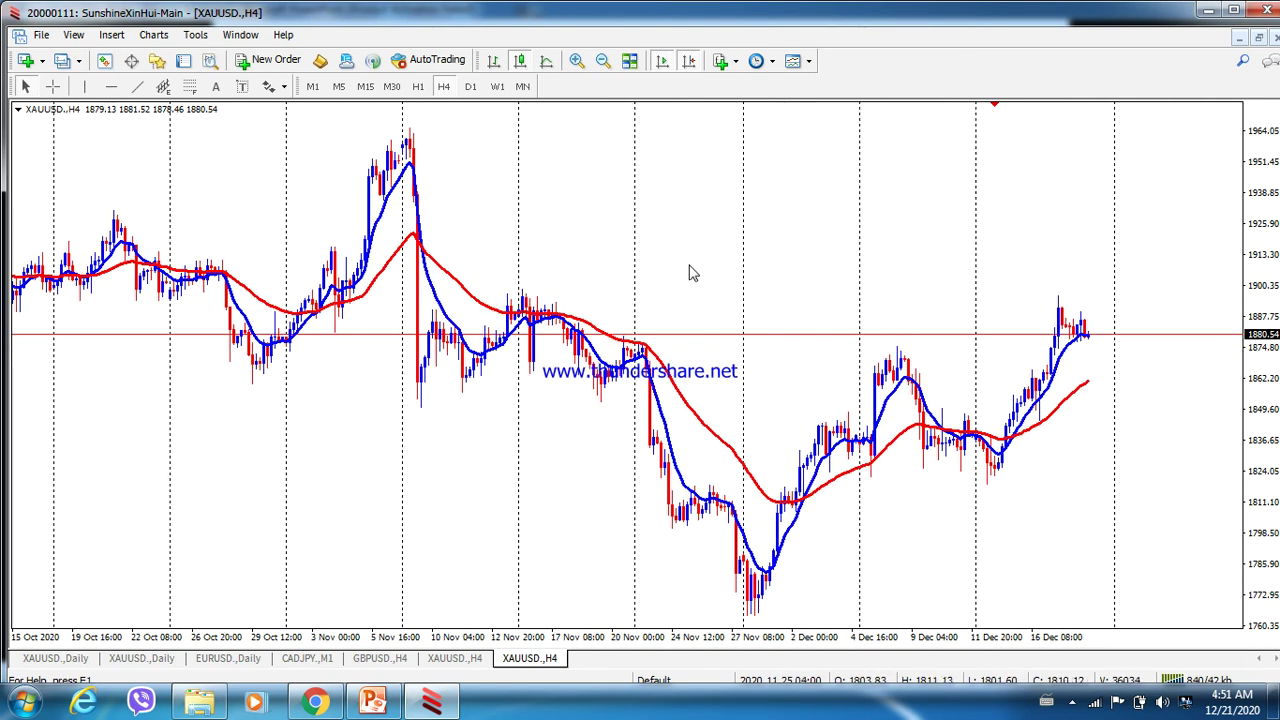
left_click_drag(690, 272, 823, 263)
left_click_drag(463, 243, 556, 243)
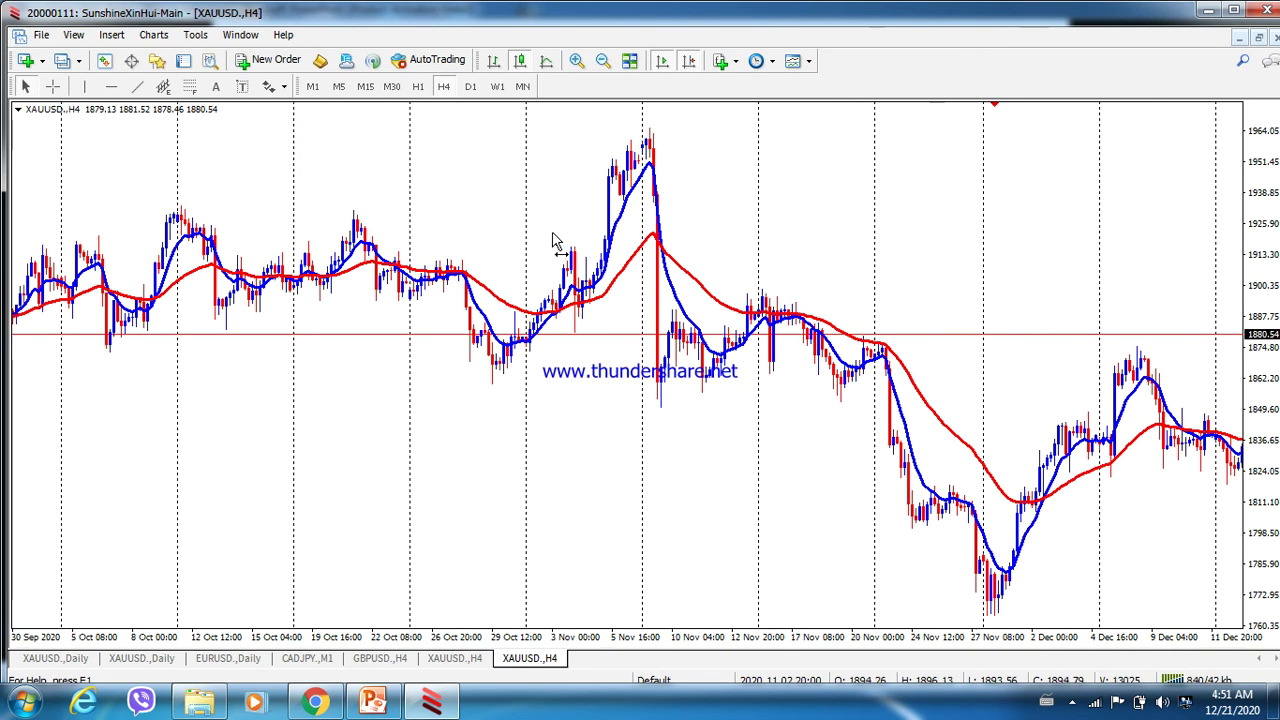
left_click(111, 35)
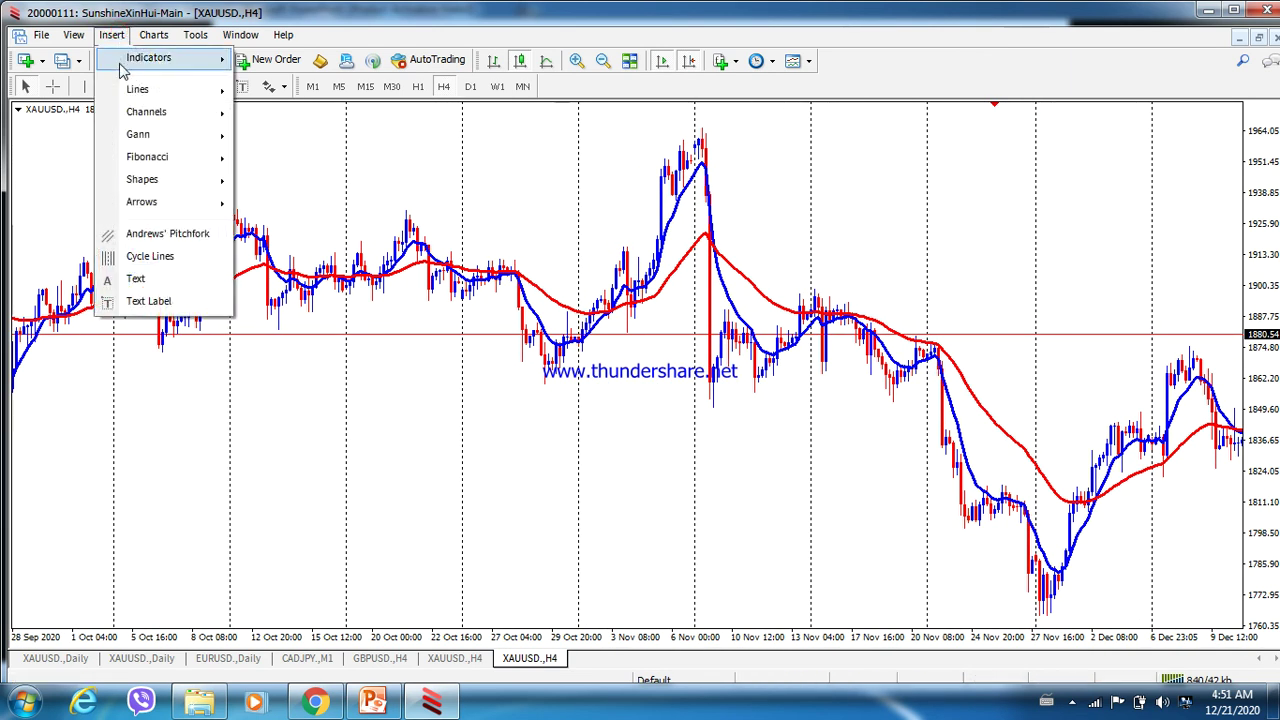
mouse_move(200, 180)
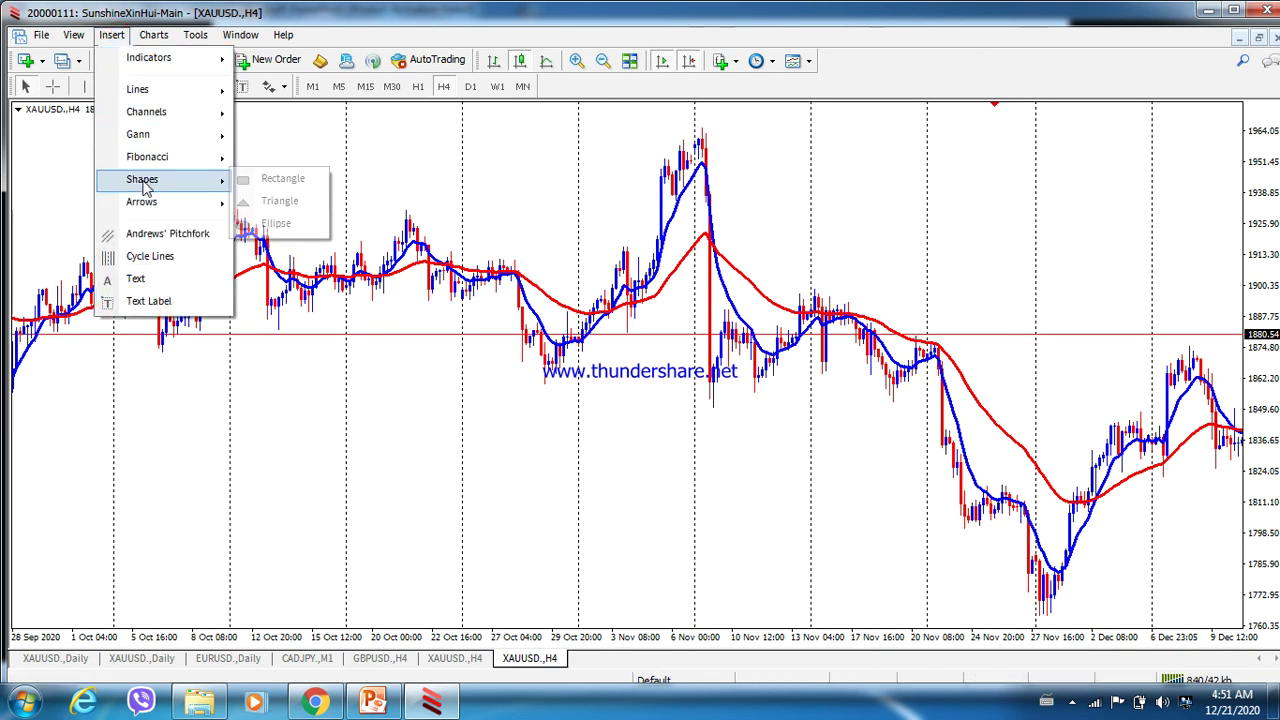
left_click(270, 179)
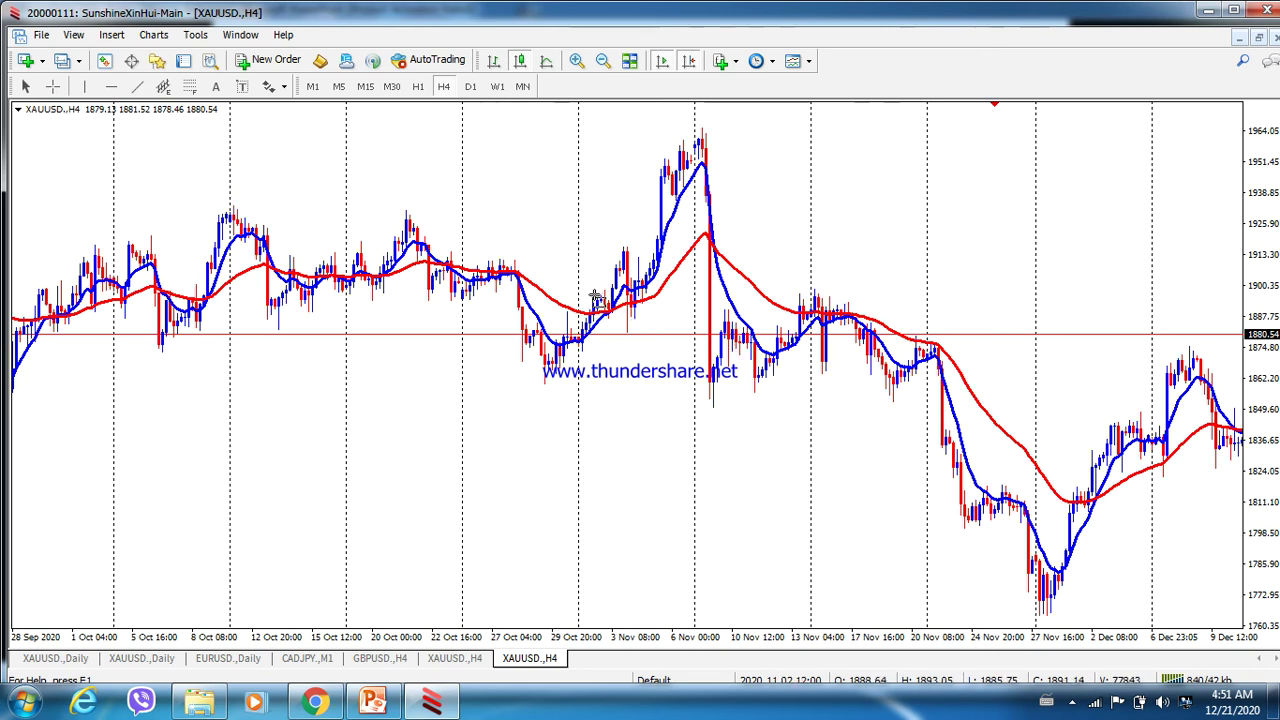
left_click_drag(593, 294, 628, 330)
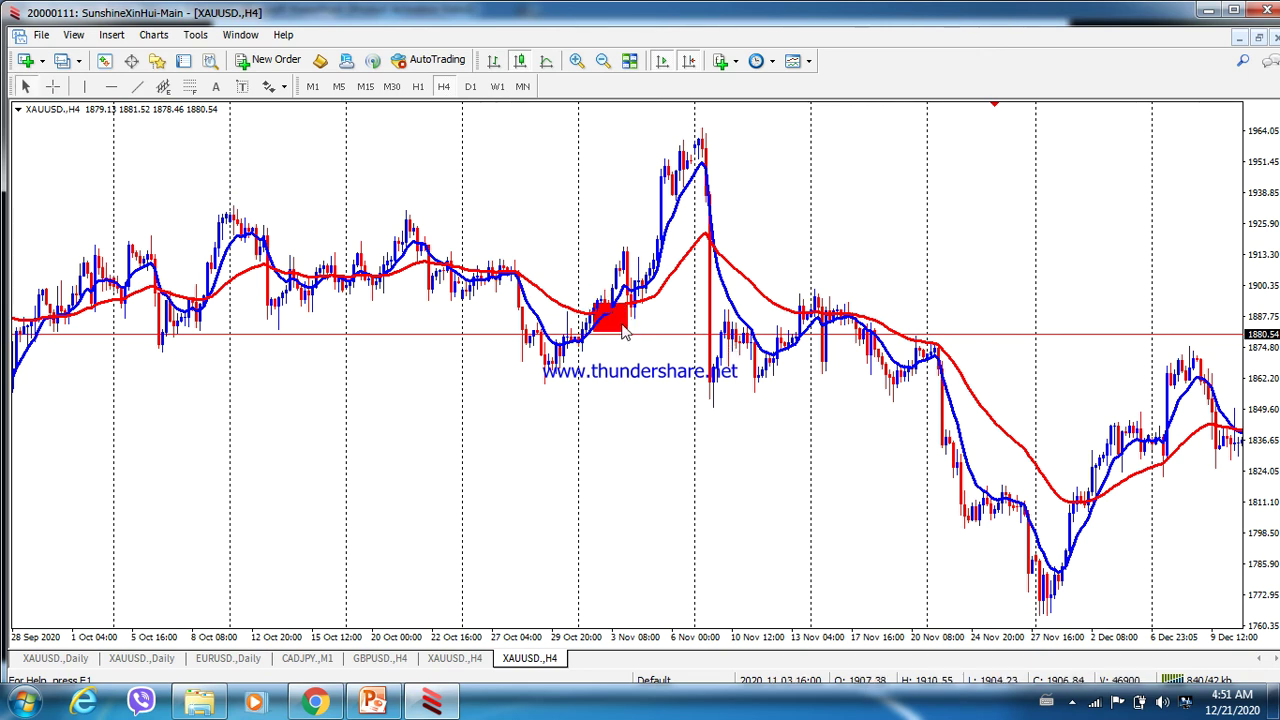
Set the colour of the early November crossover rectangle to blue
right_click(618, 331)
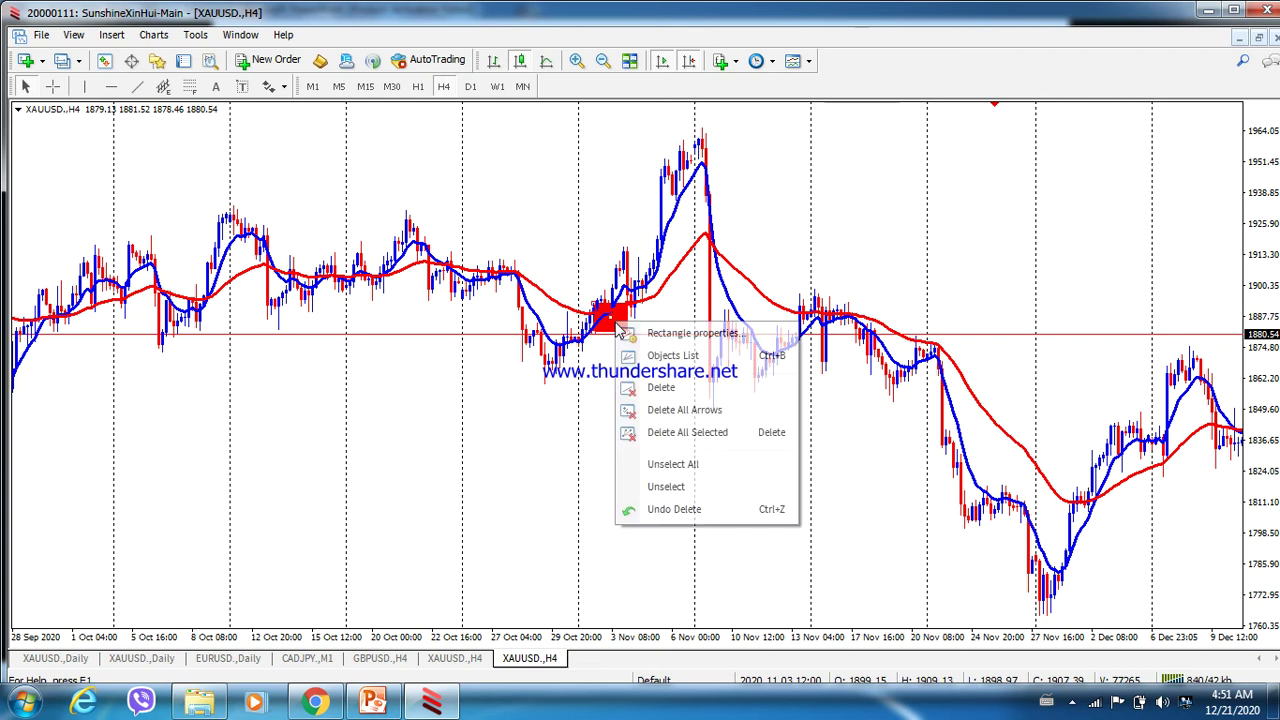
left_click(662, 334)
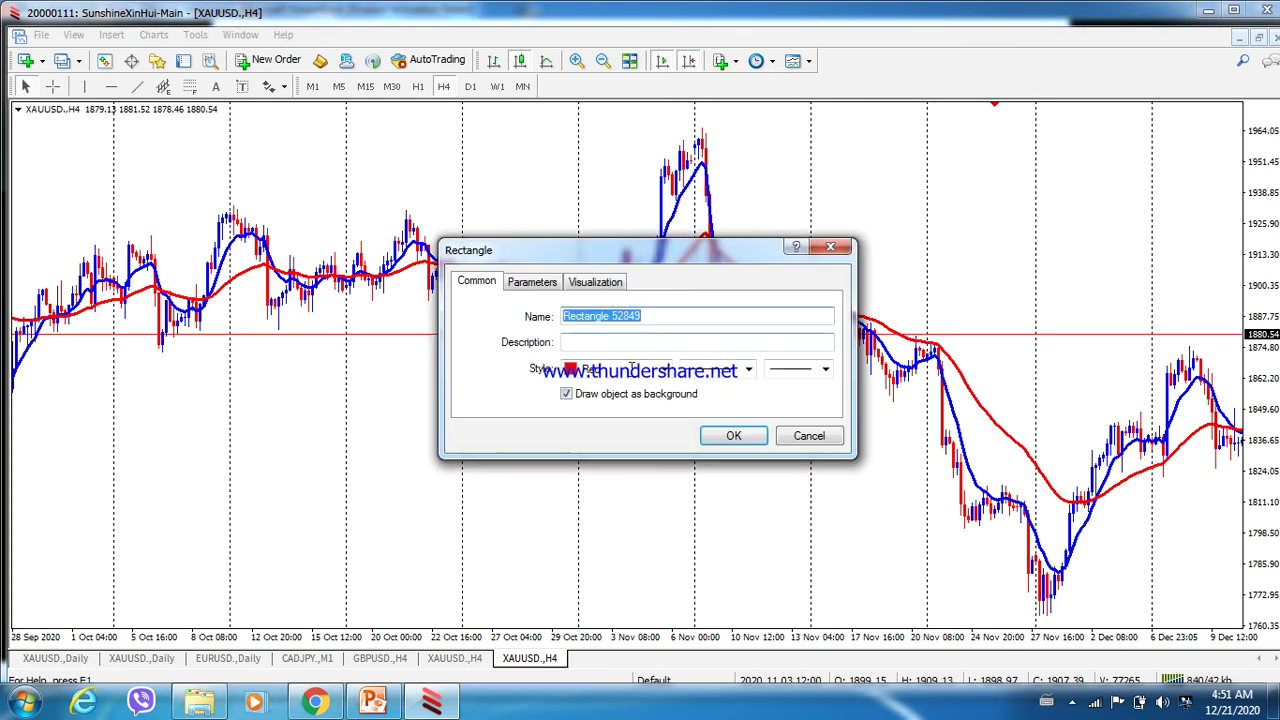
left_click(664, 370)
left_click(656, 488)
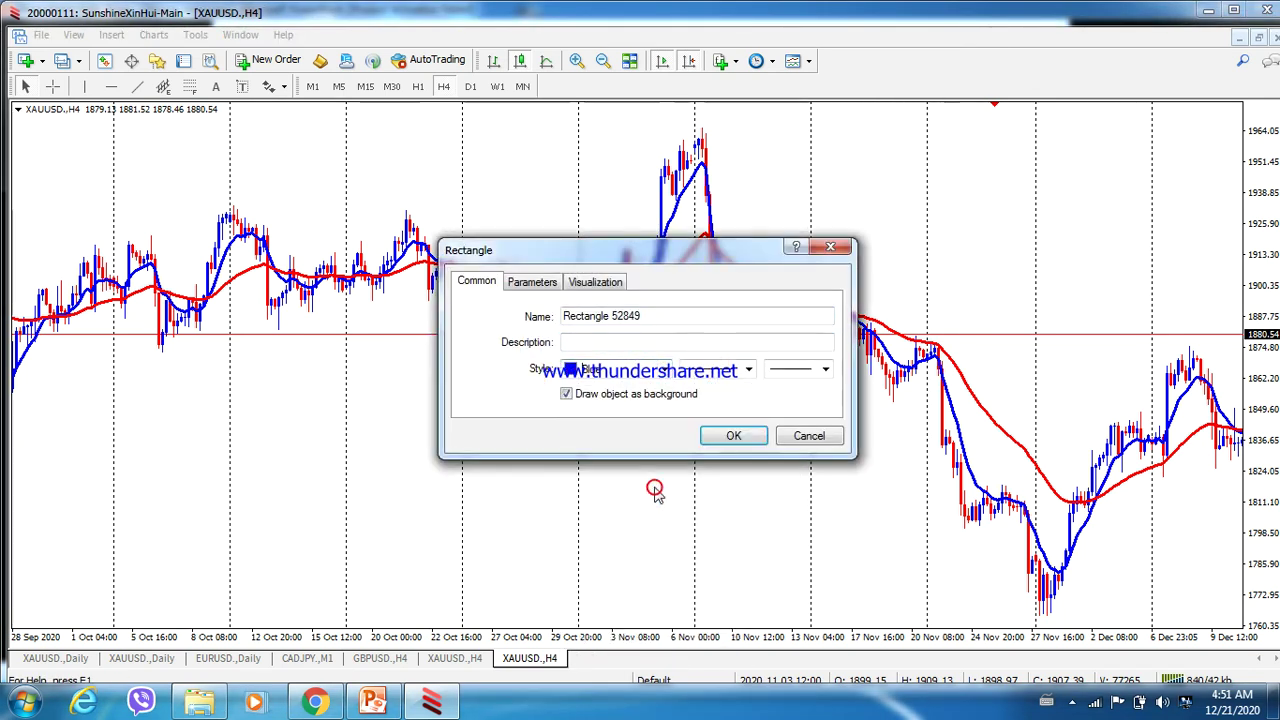
left_click(728, 437)
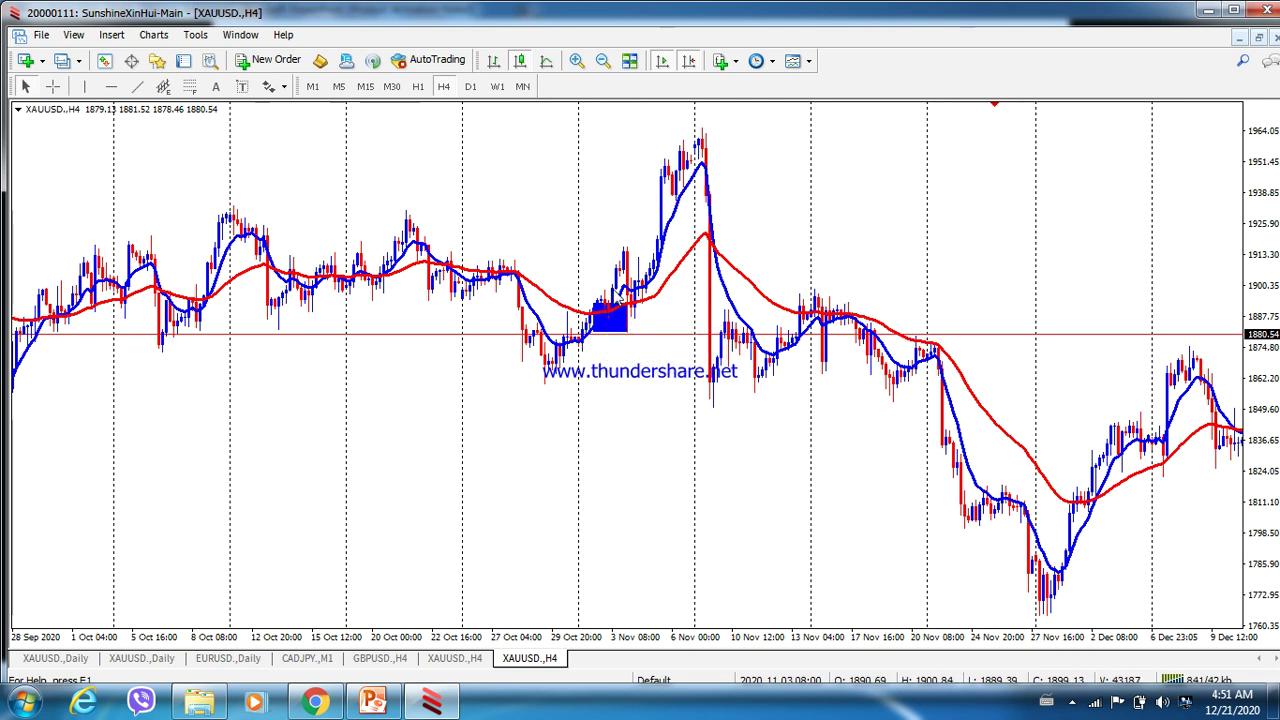
Measure the price rise from just above the blue crossover rectangle up to the peak around 6 November 2020
mouse_move(612, 301)
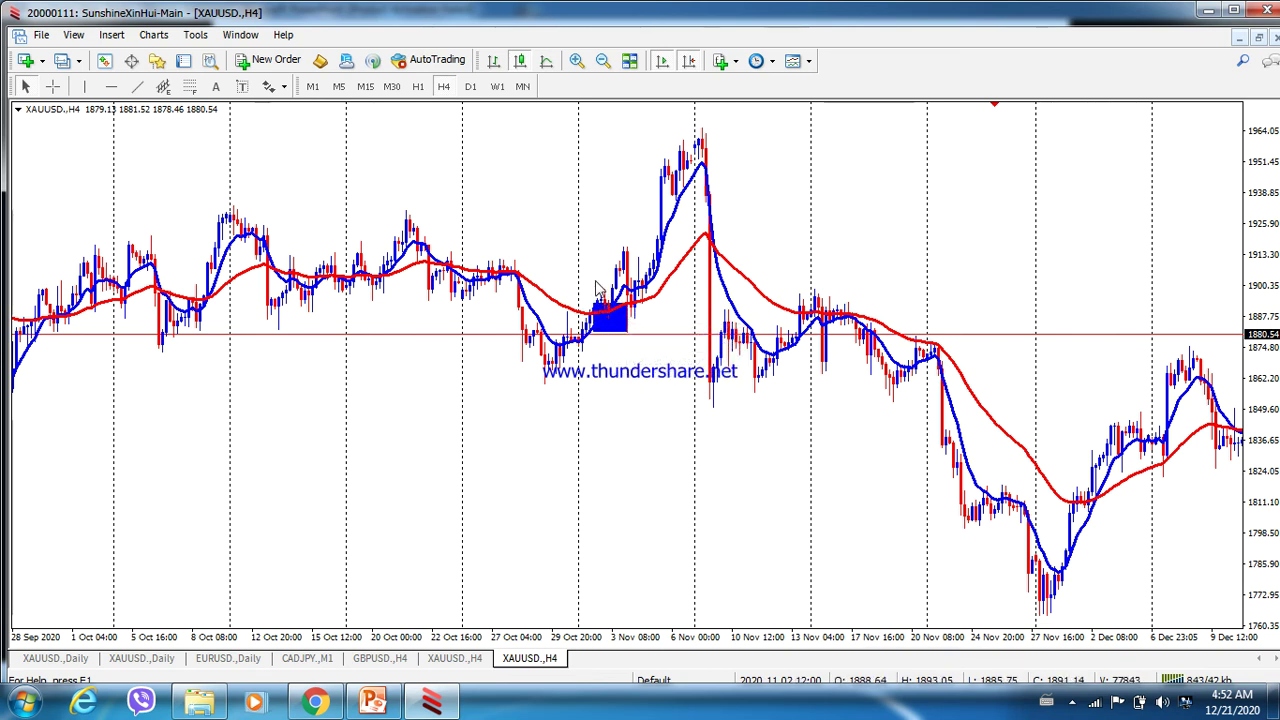
left_click(52, 86)
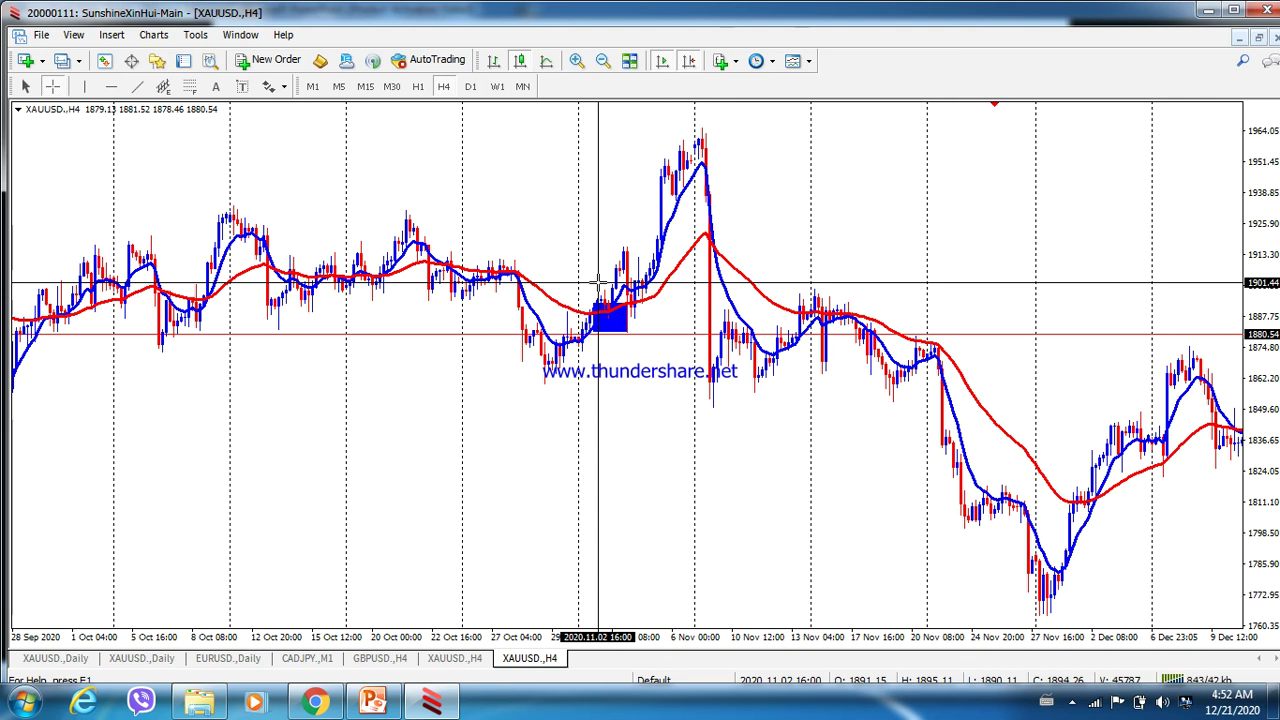
left_click_drag(598, 283, 637, 178)
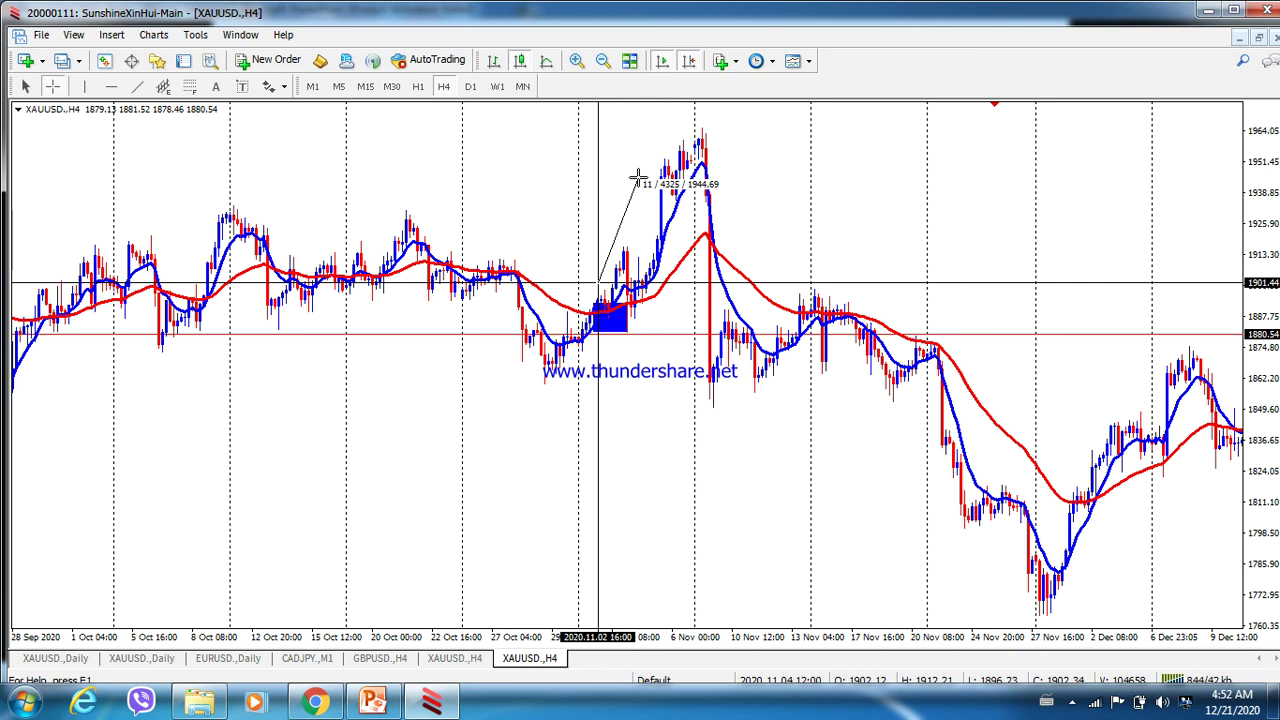
left_click_drag(637, 178, 691, 125)
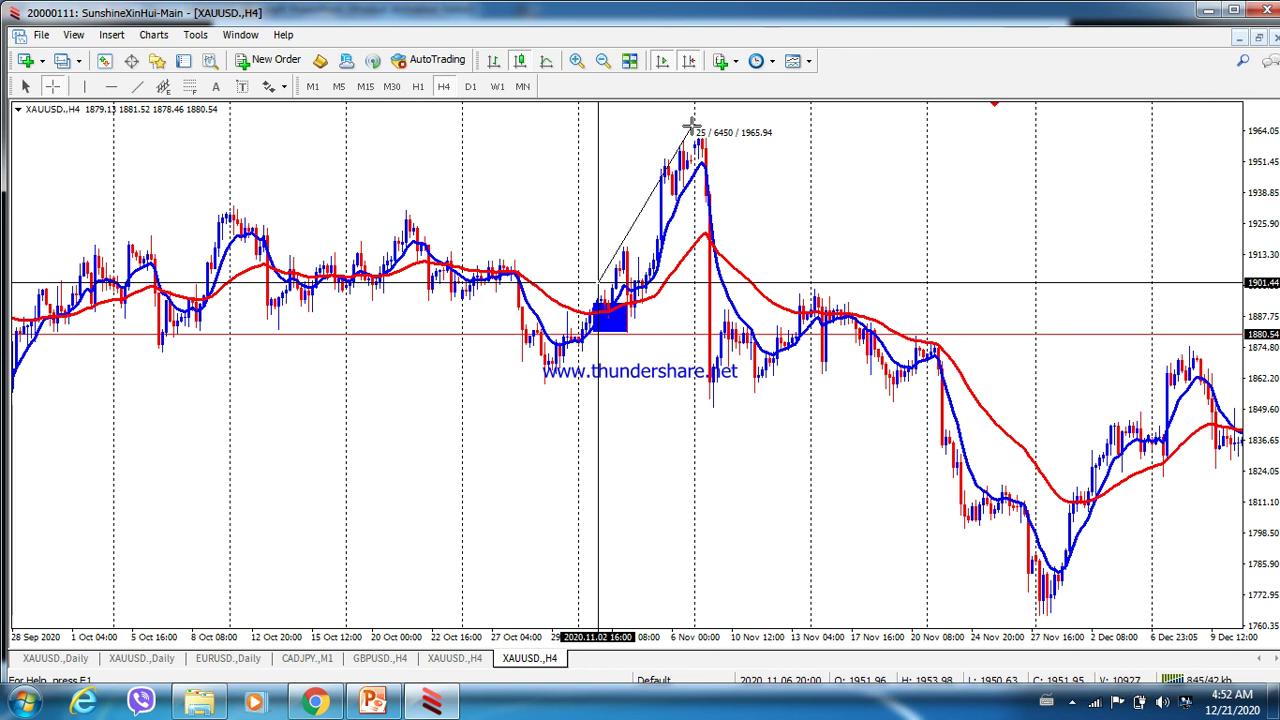
left_click_drag(692, 125, 694, 128)
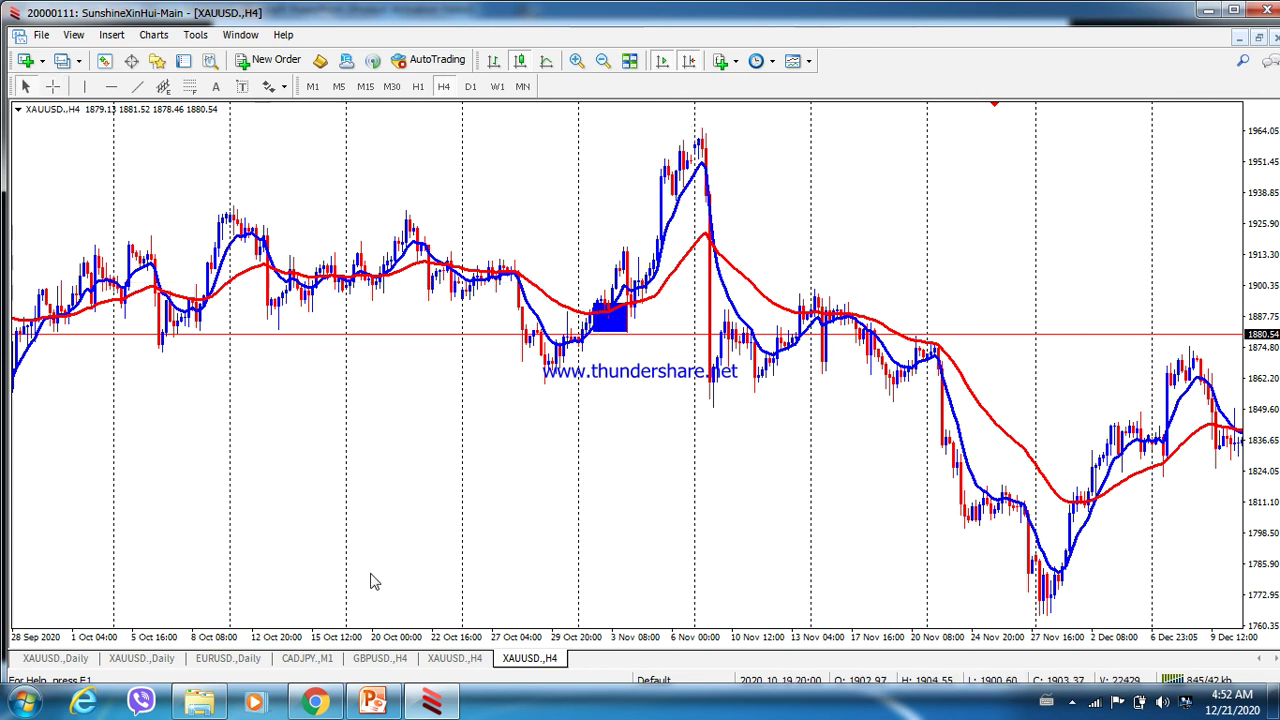
Switch to the PowerPoint slide show and advance from the Blue Buy / Red Sell slide to the closing slide
left_click_drag(343, 549, 711, 508)
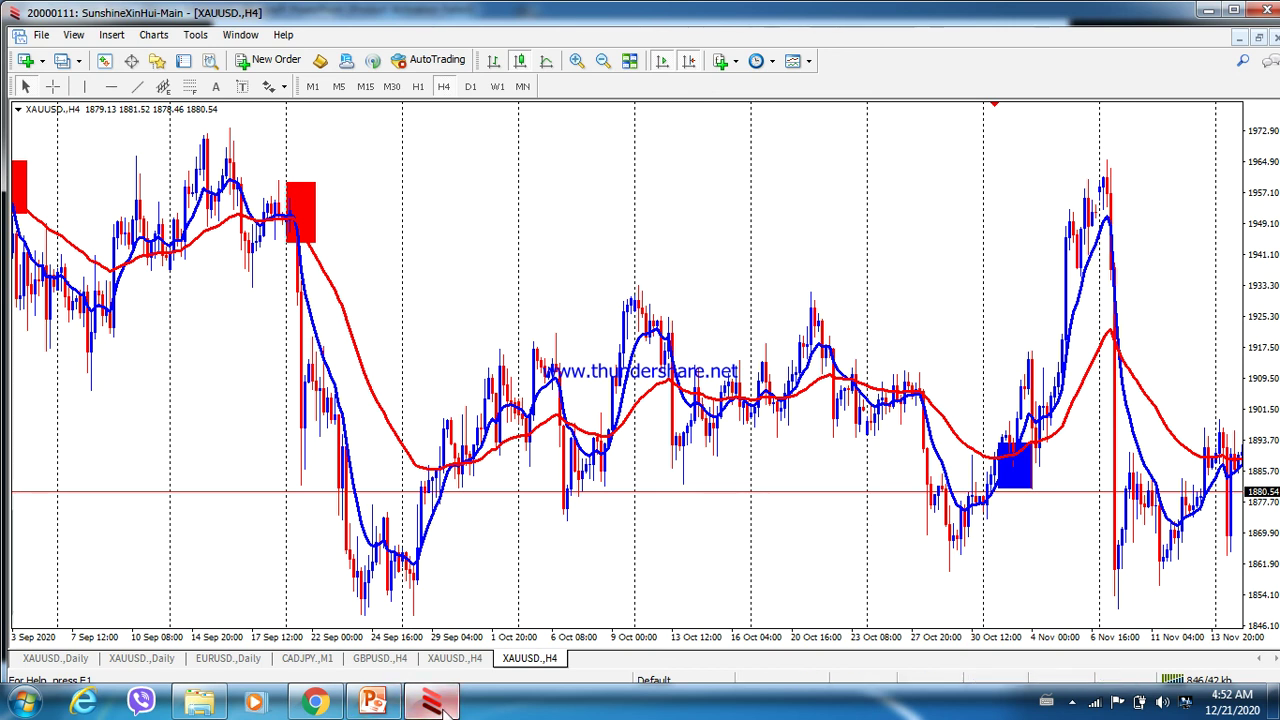
left_click(372, 703)
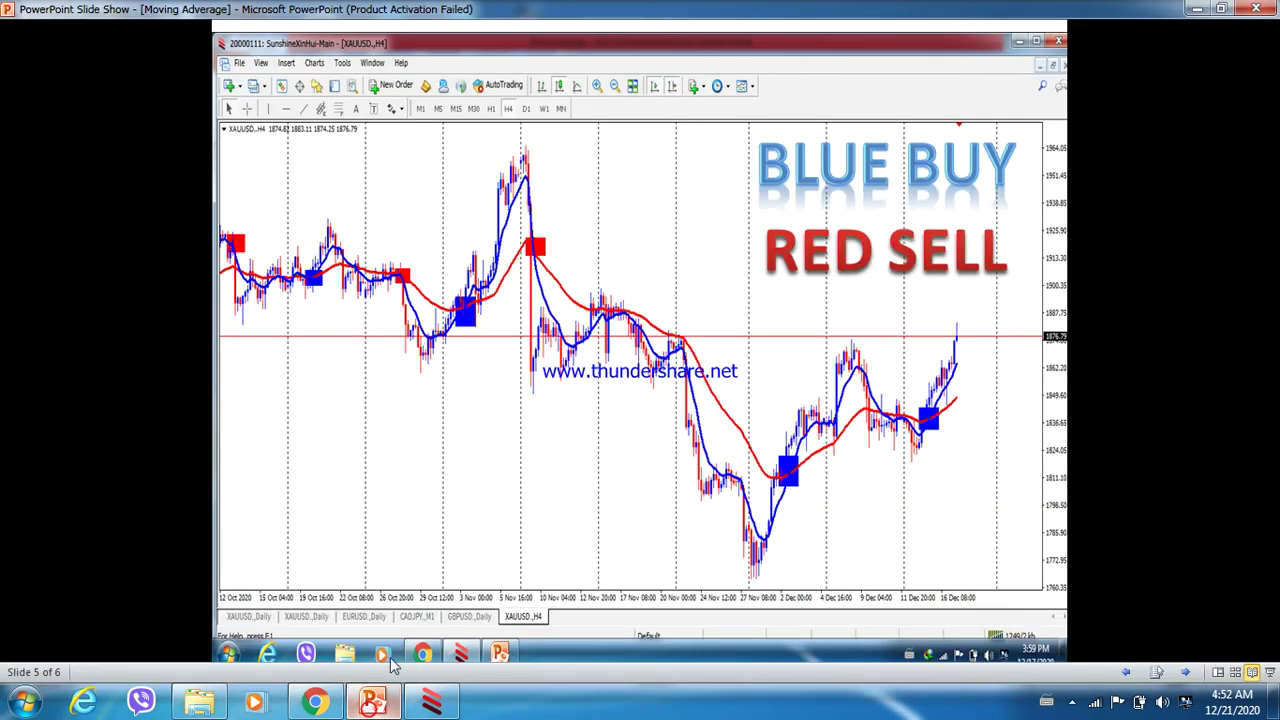
left_click(702, 482)
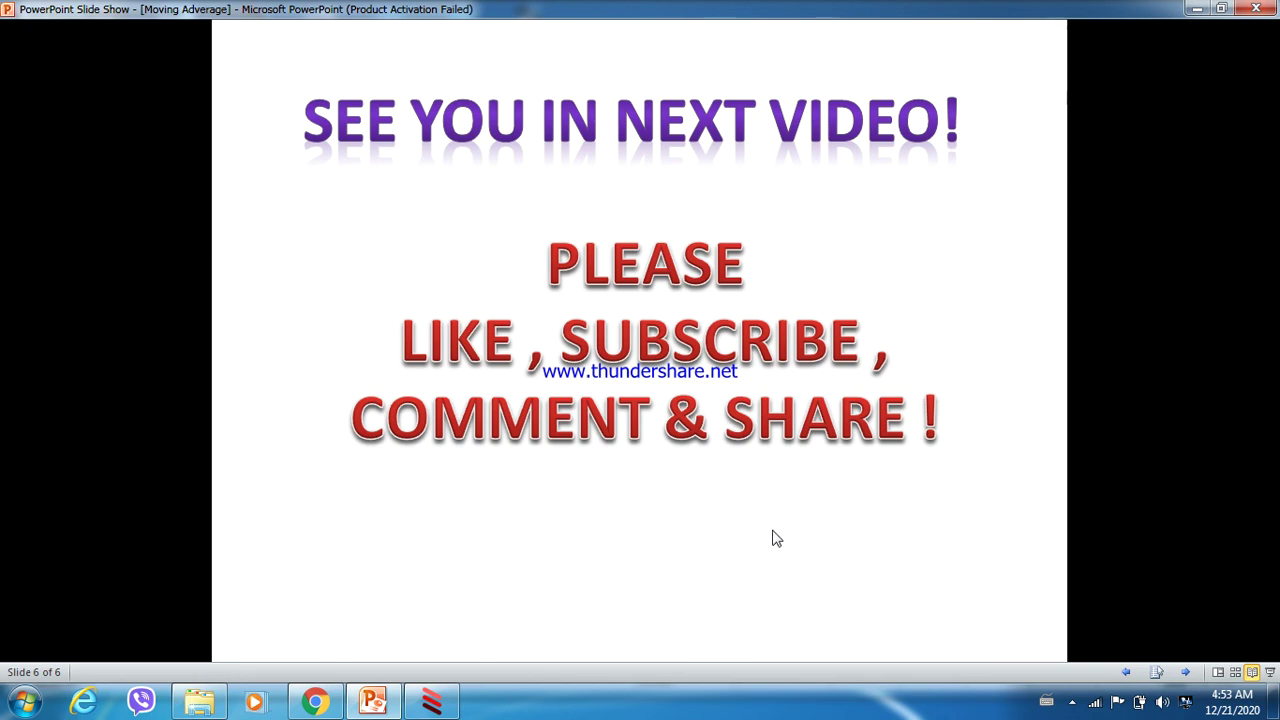
left_click(1072, 702)
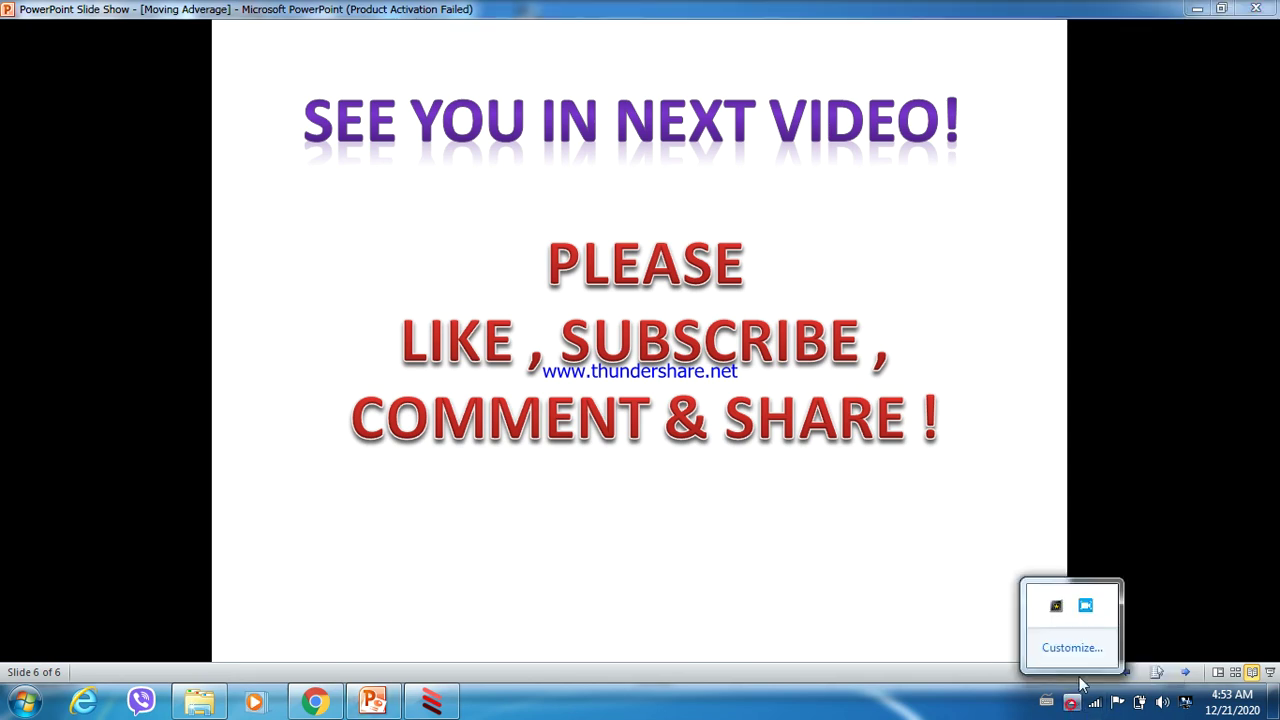